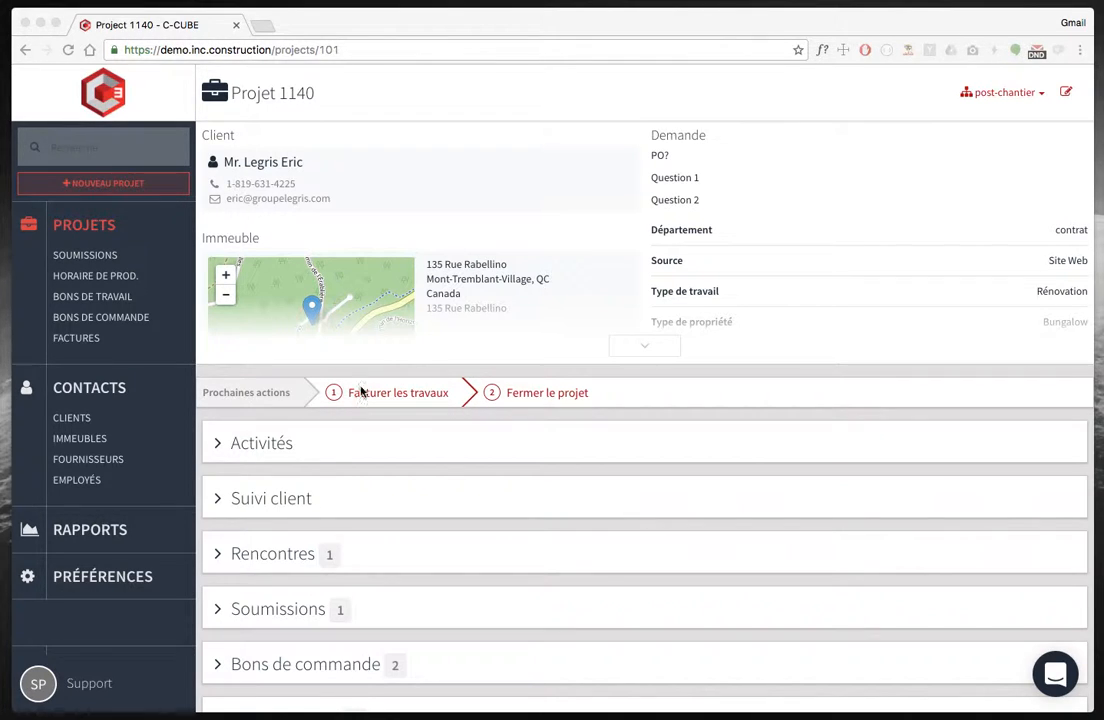
Open the won quote listed in the Soumissions section of the project
left_click(414, 408)
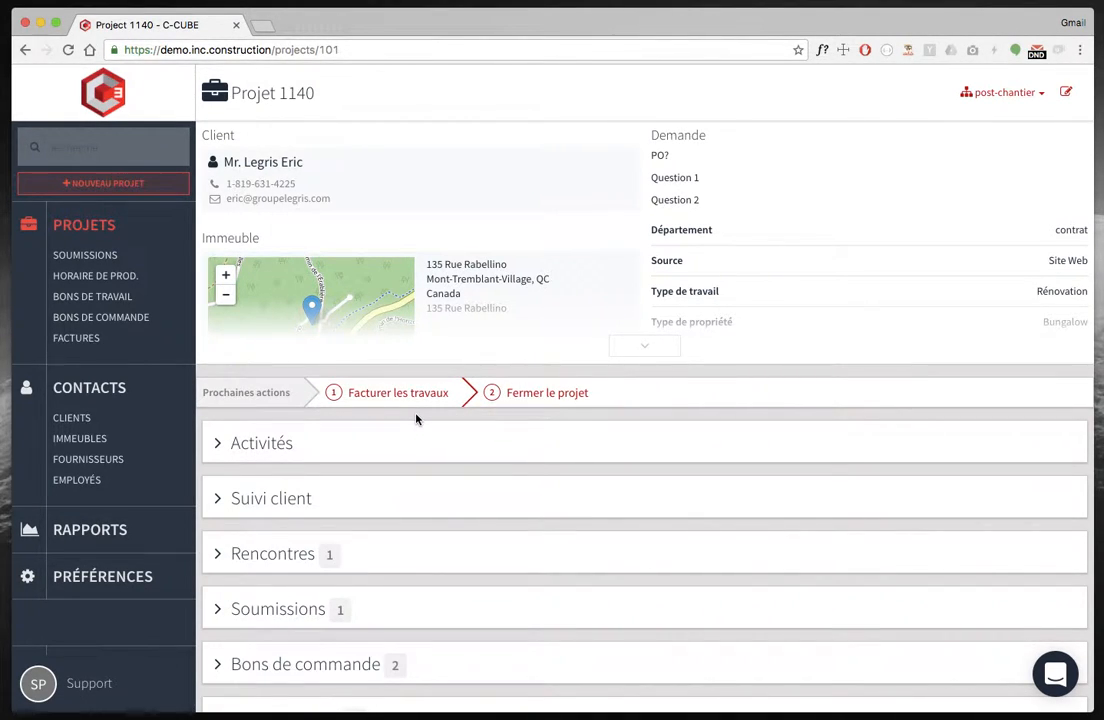
scroll(416, 419, "down", 5)
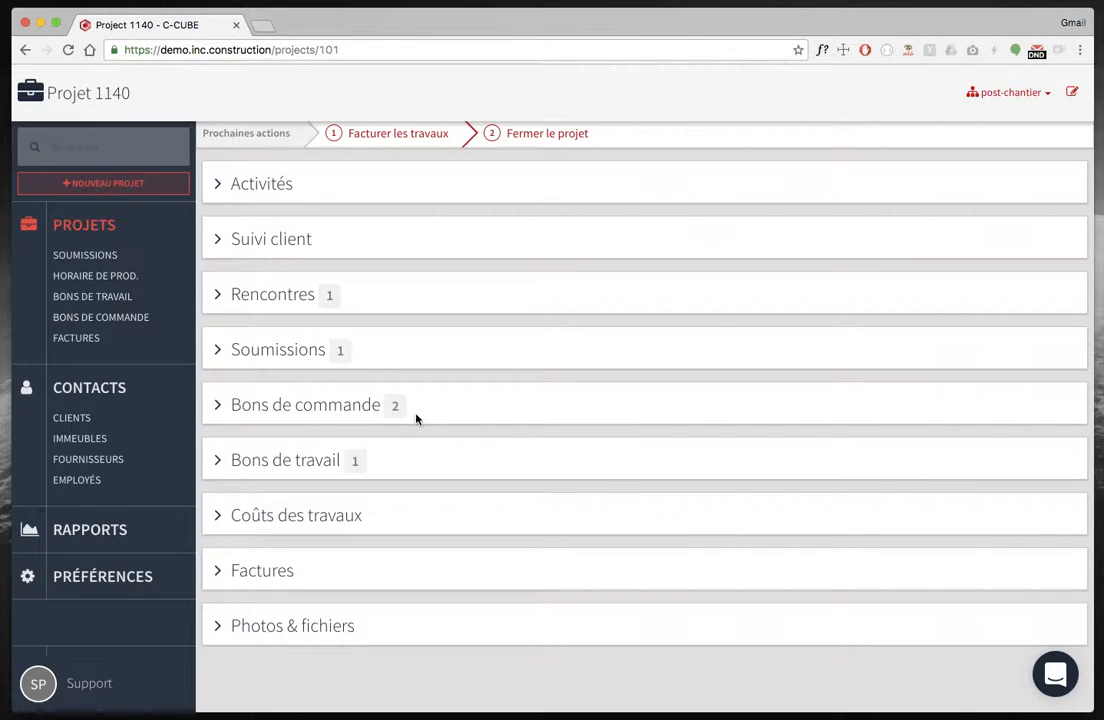
left_click(291, 358)
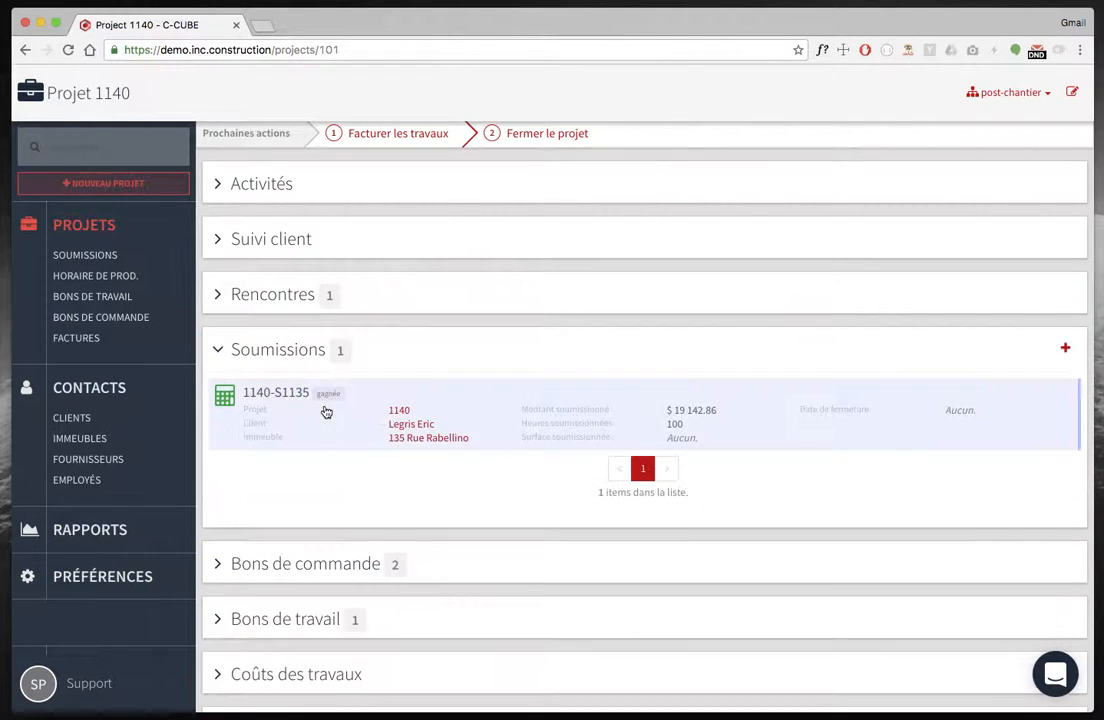
left_click(325, 411)
Examine the quote's available actions, including invoice creation, and review its material, labour and cost lines
left_click(1065, 94)
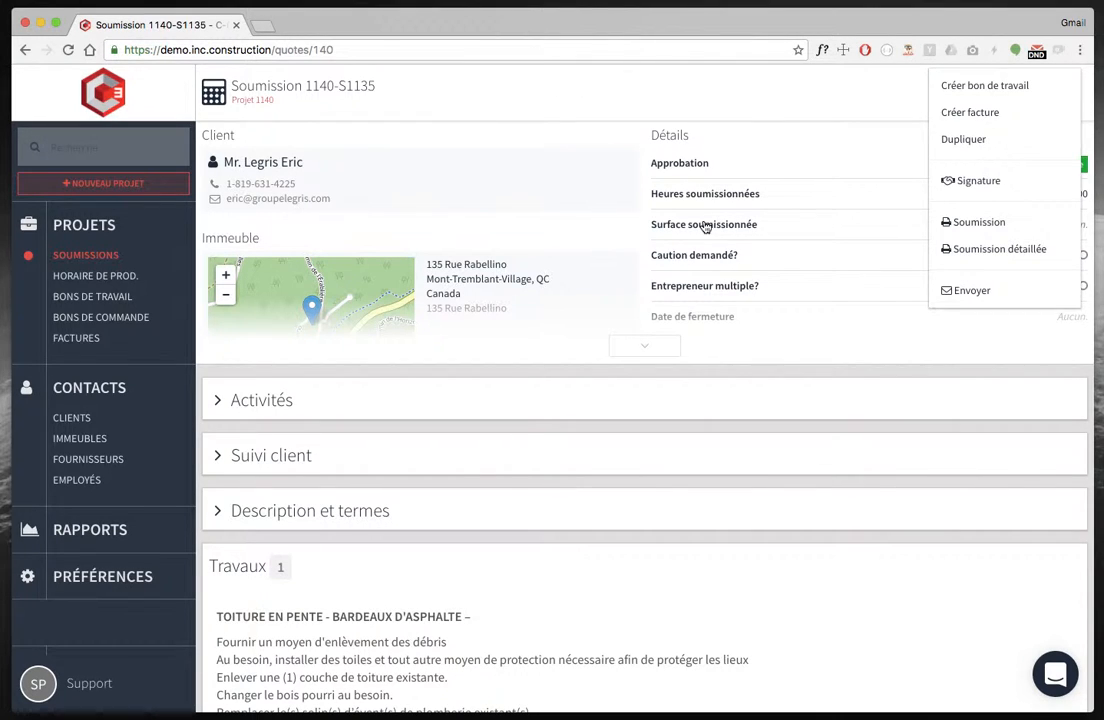
left_click(920, 160)
left_click(1065, 93)
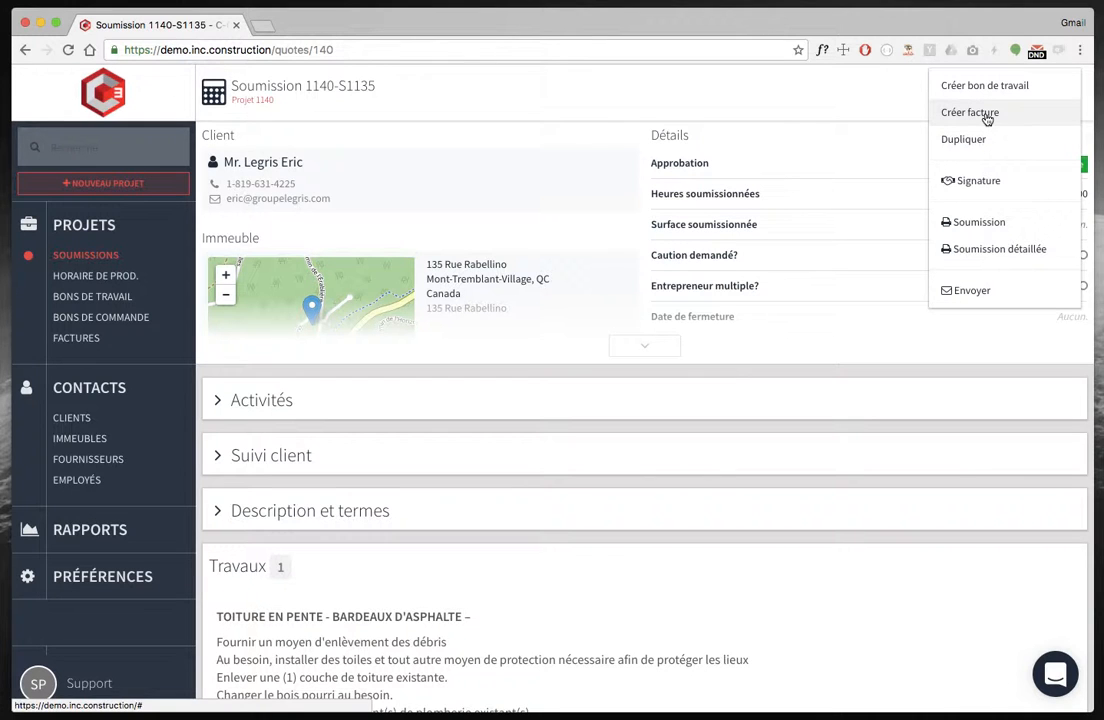
left_click(736, 385)
scroll(734, 410, "down", 11)
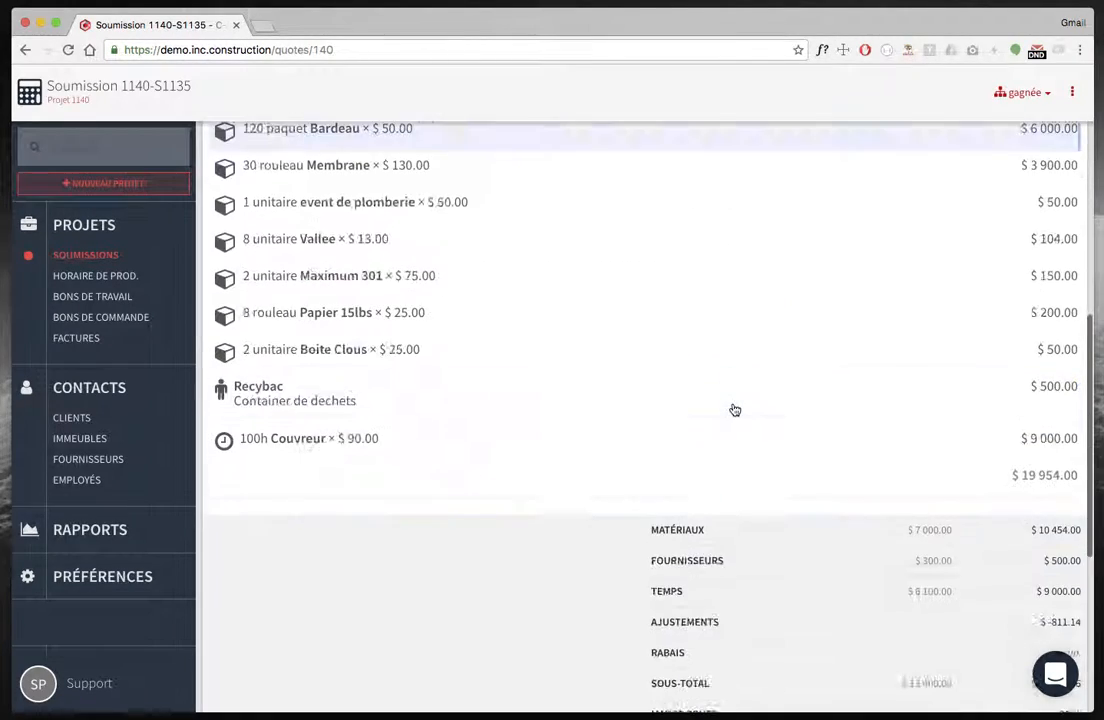
scroll(733, 408, "up", 12)
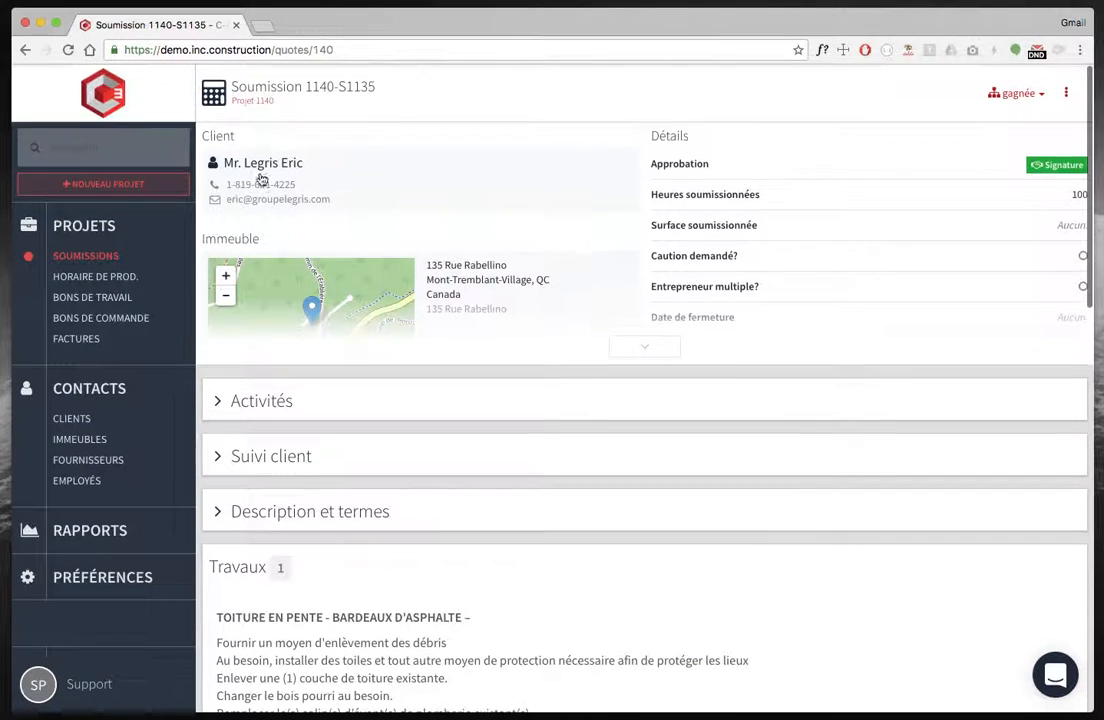
Return to the project, open its work order from Bons de travail and examine the time-and-materials billing option
left_click(264, 106)
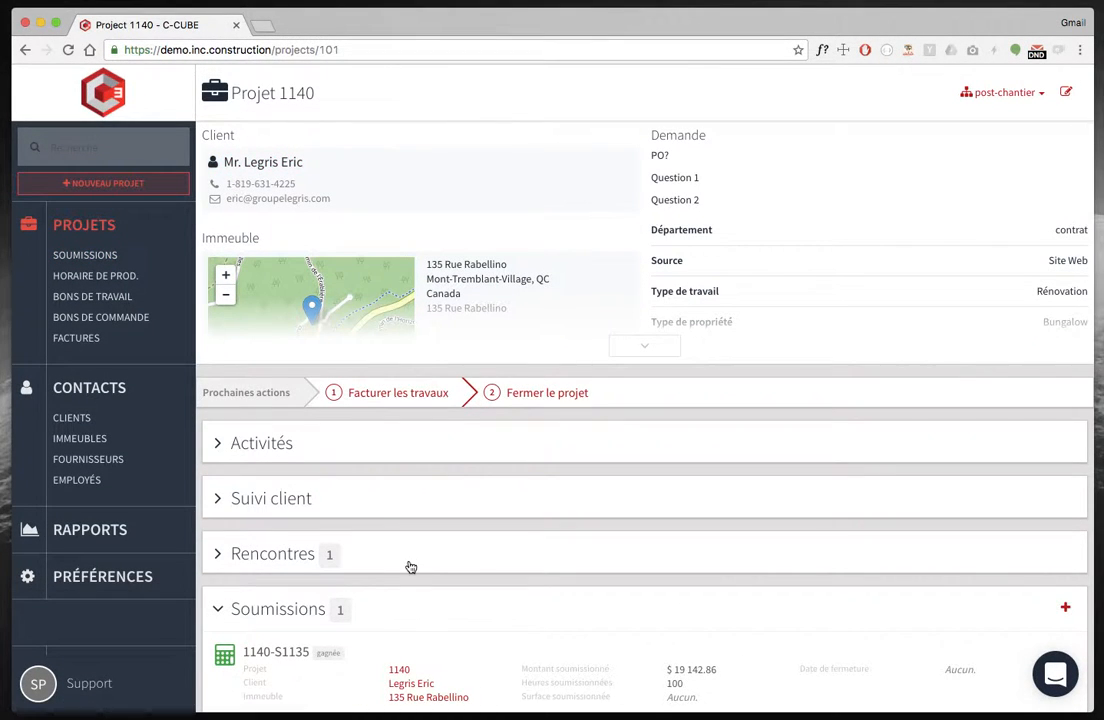
left_click(300, 612)
scroll(439, 638, "down", 3)
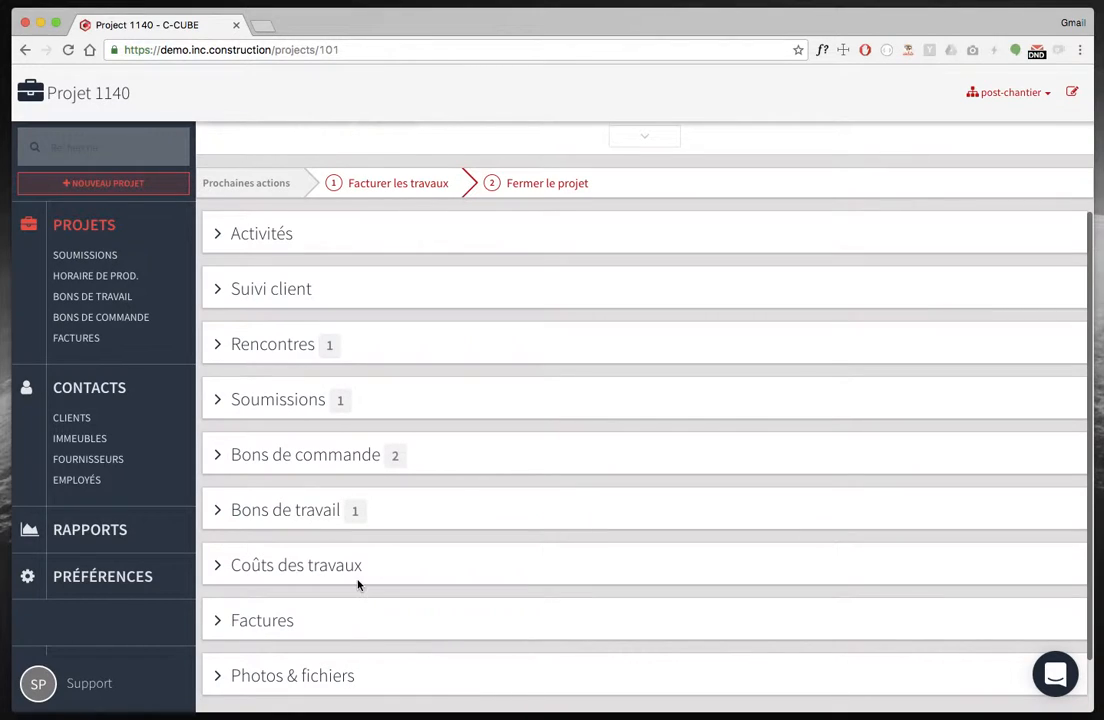
left_click(291, 512)
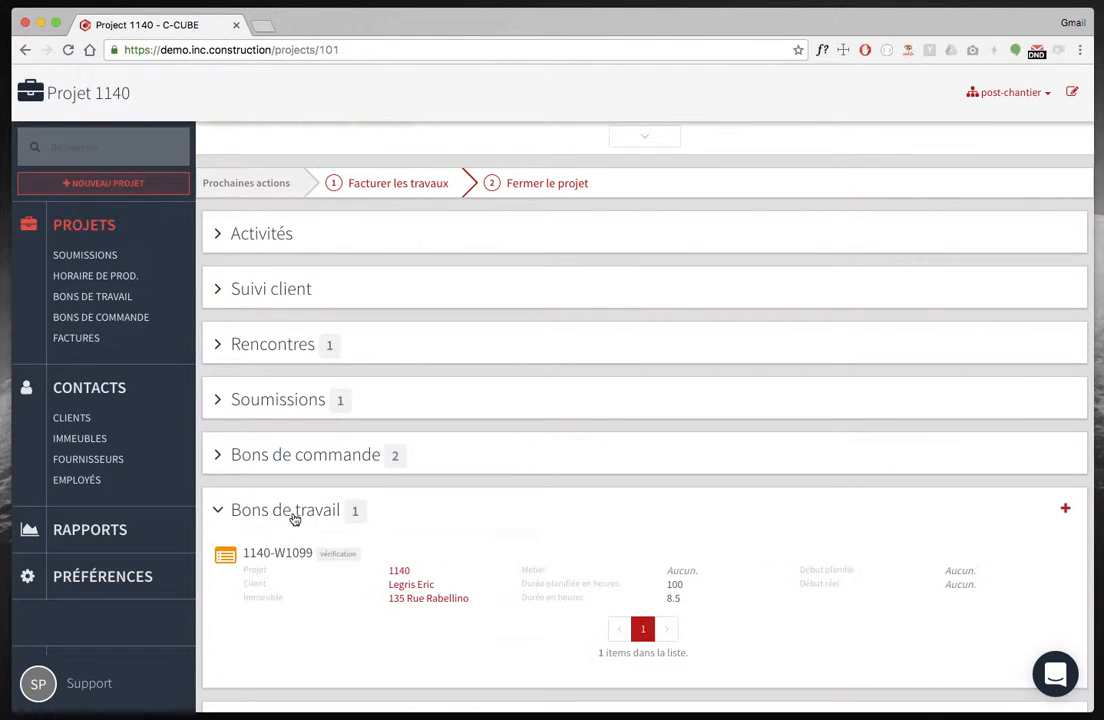
left_click(291, 562)
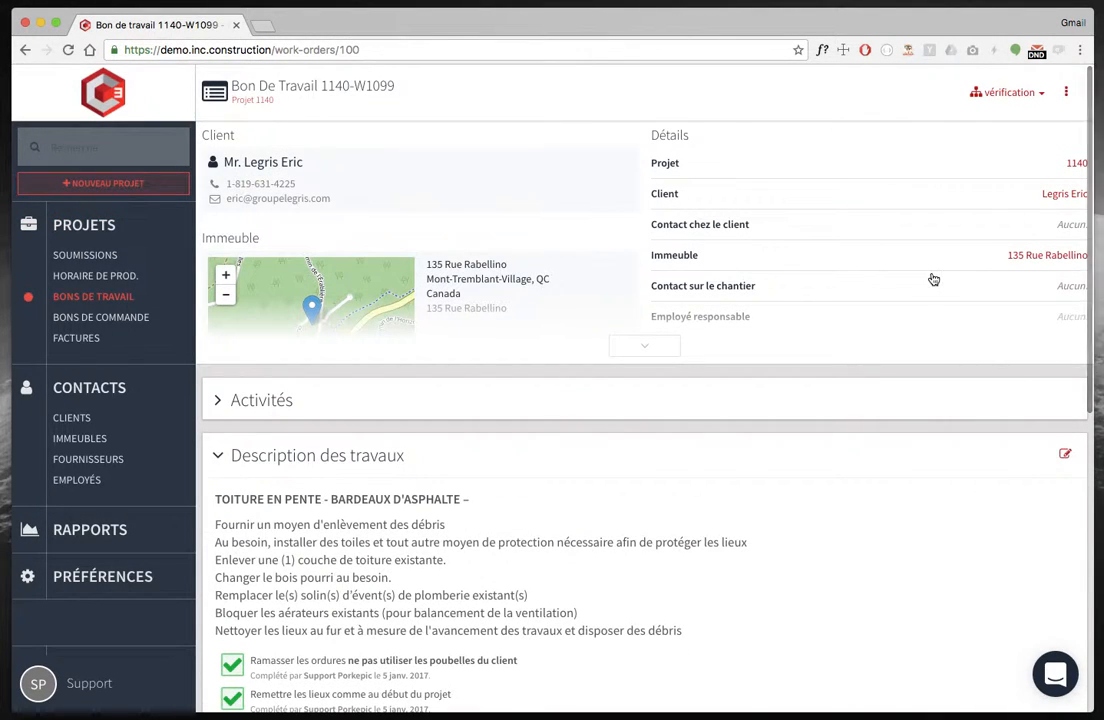
left_click(1065, 96)
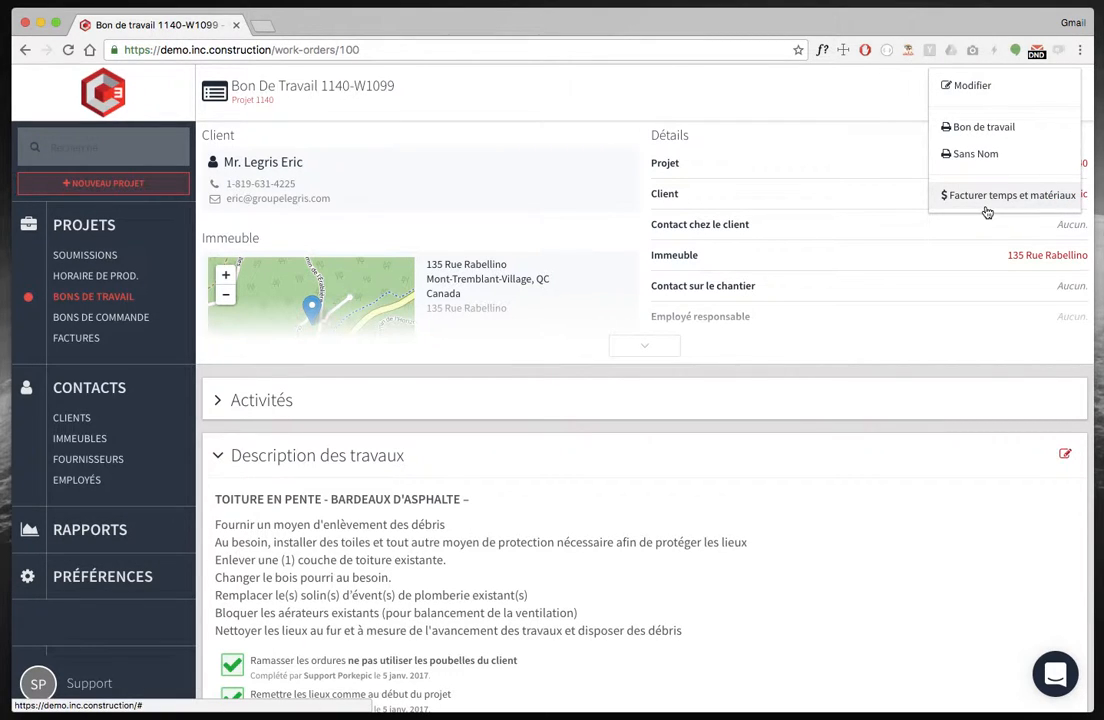
left_click(501, 383)
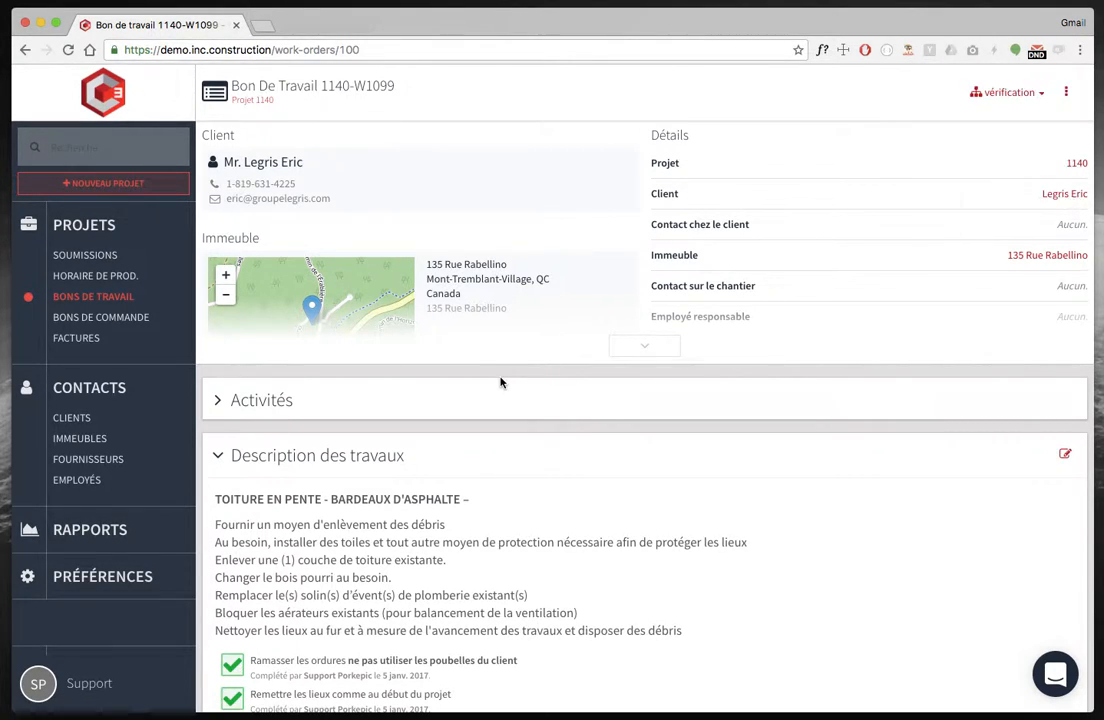
Create a new invoice from the Factures section of the project
left_click(263, 109)
scroll(392, 498, "down", 5)
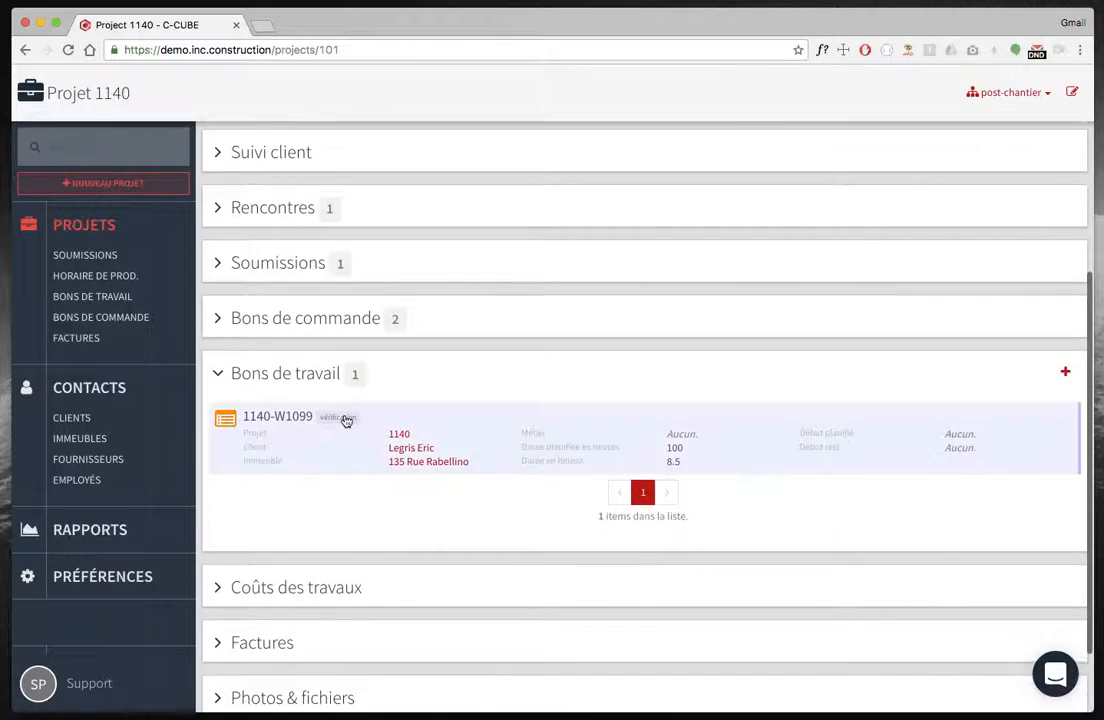
left_click(289, 374)
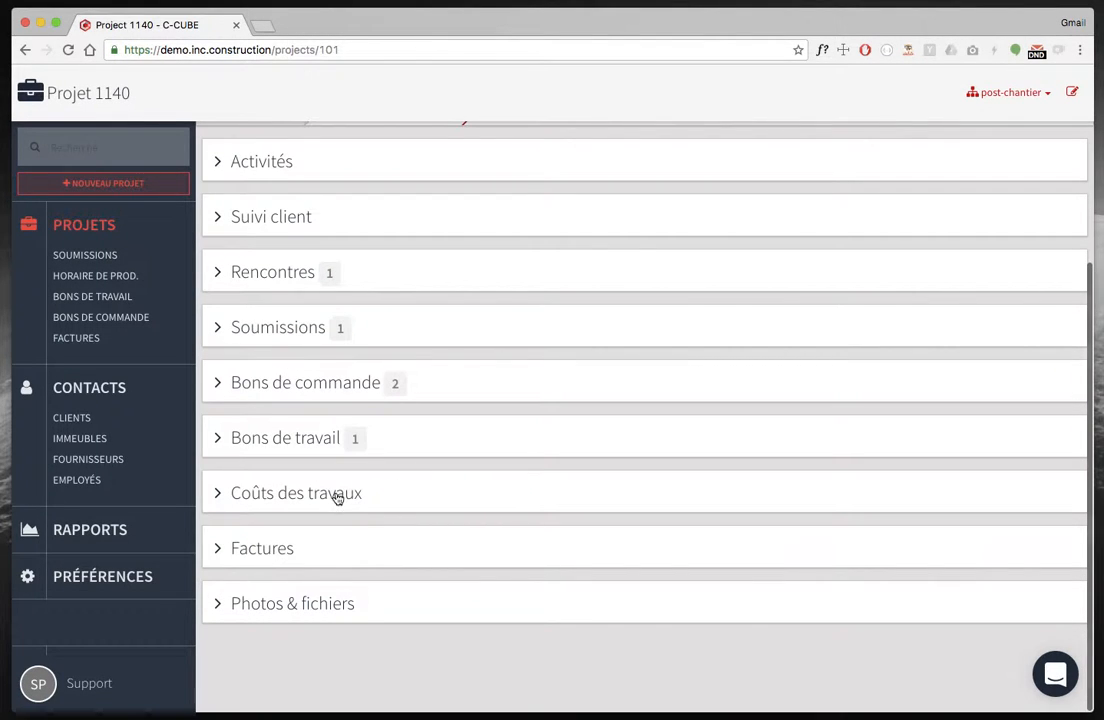
left_click(265, 550)
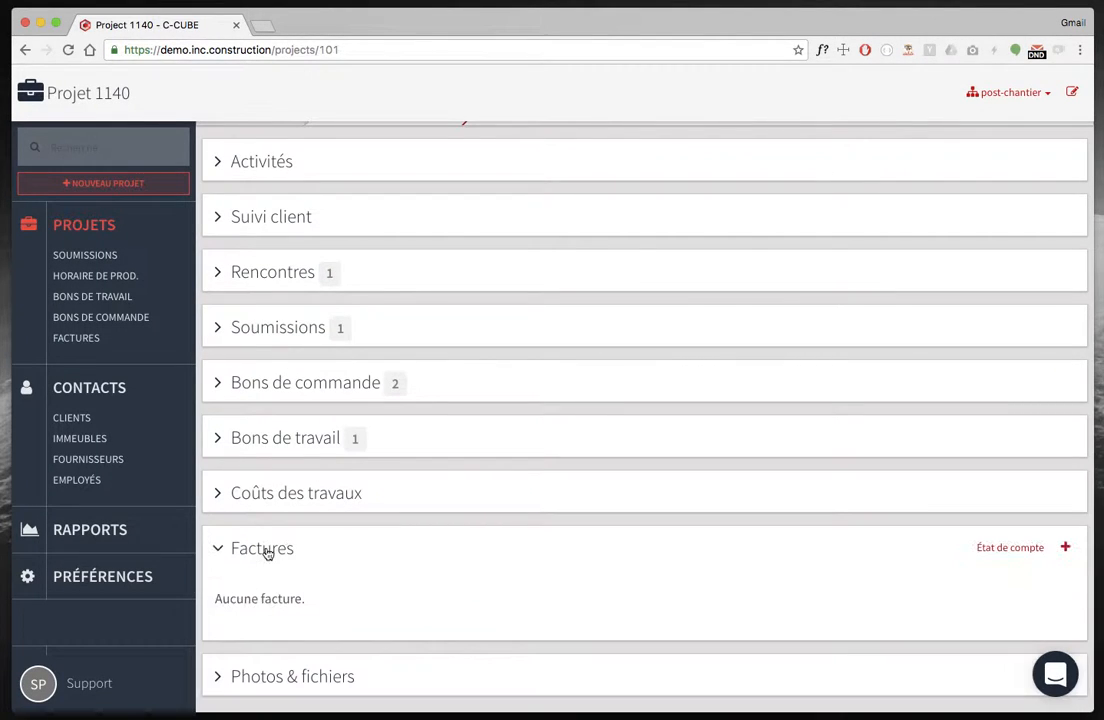
left_click(1066, 549)
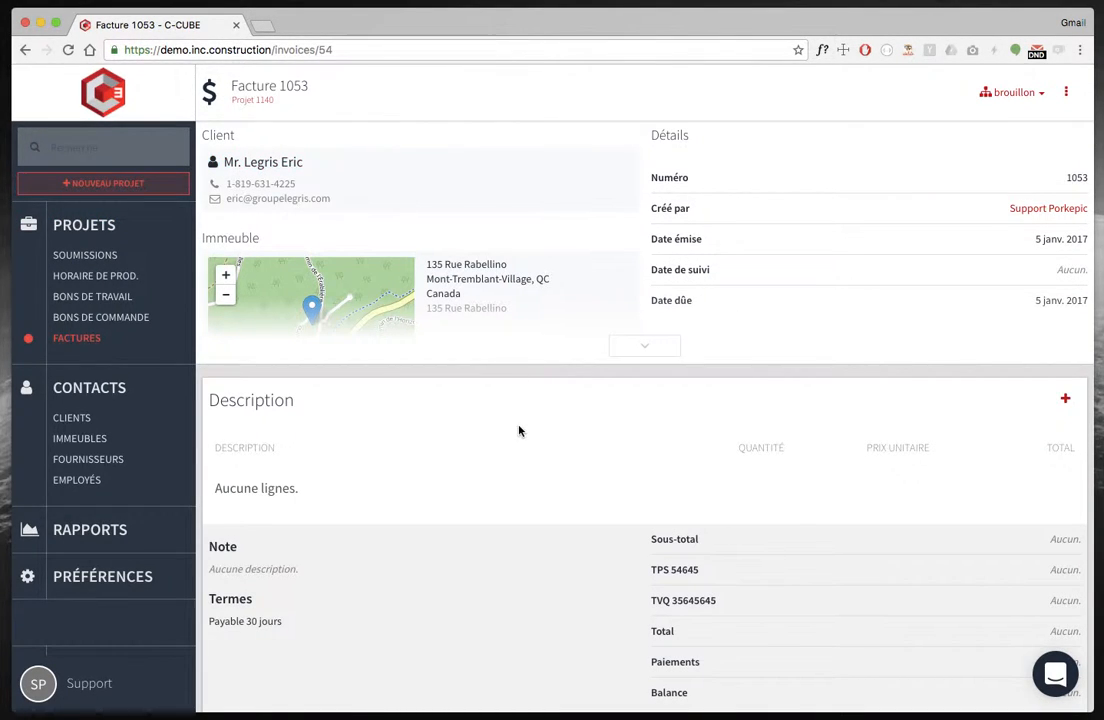
Bill the project's quote on the invoice without including each quote item separately
scroll(713, 441, "down", 2)
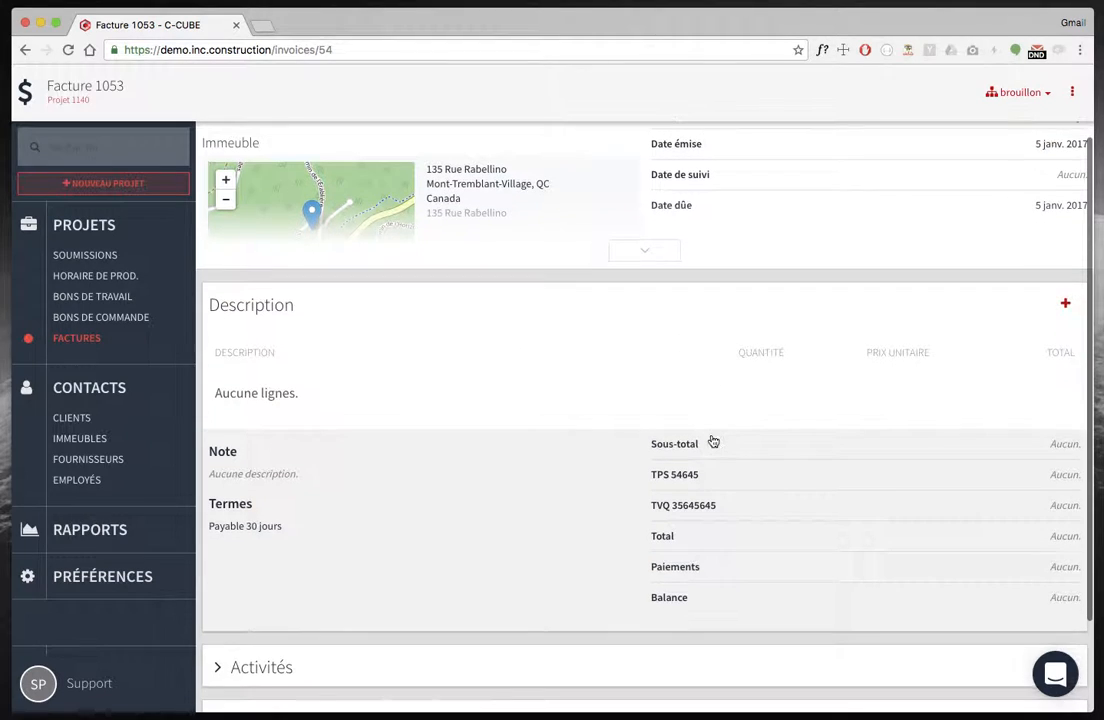
left_click(1064, 313)
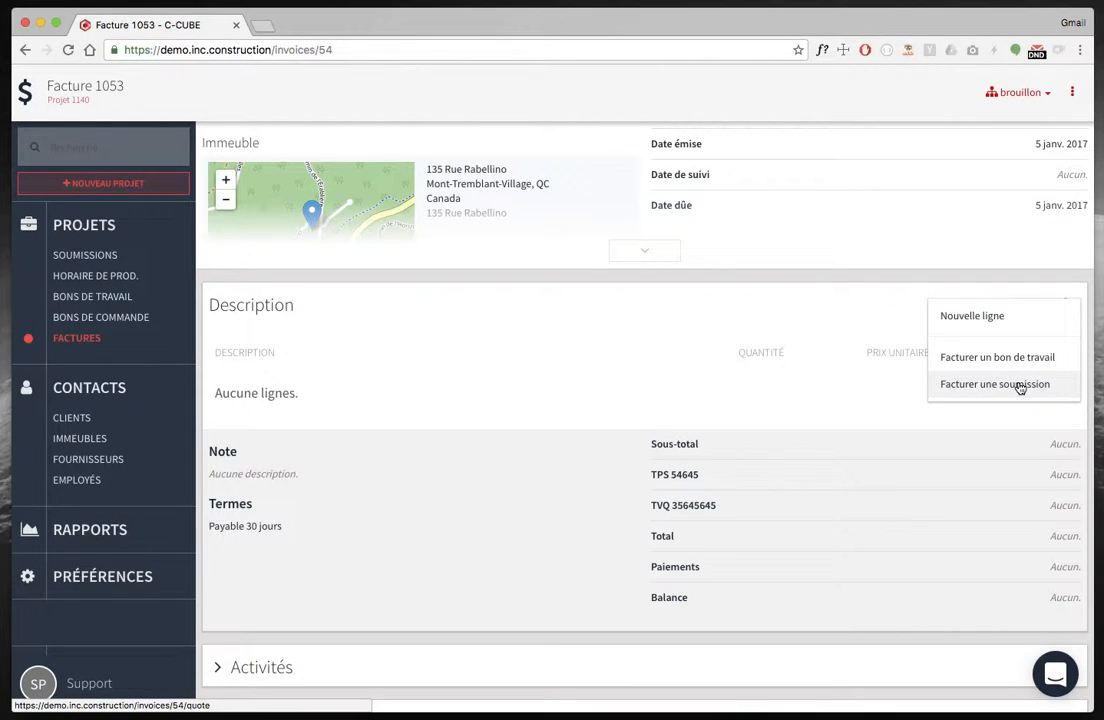
left_click(986, 388)
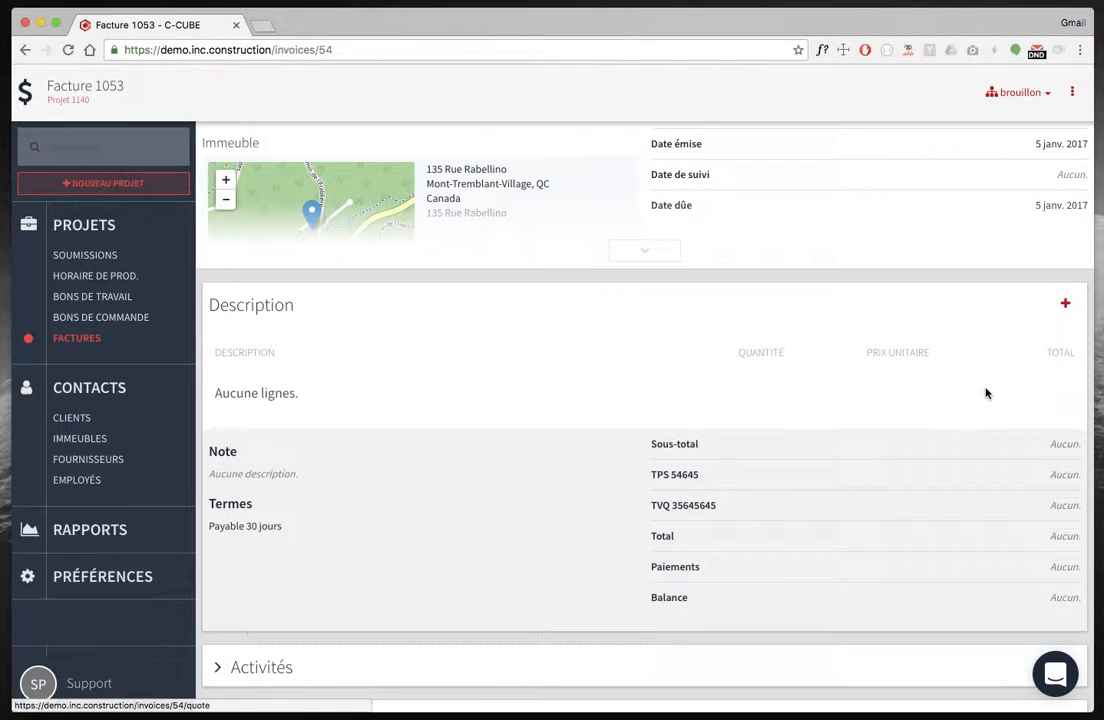
left_click(411, 172)
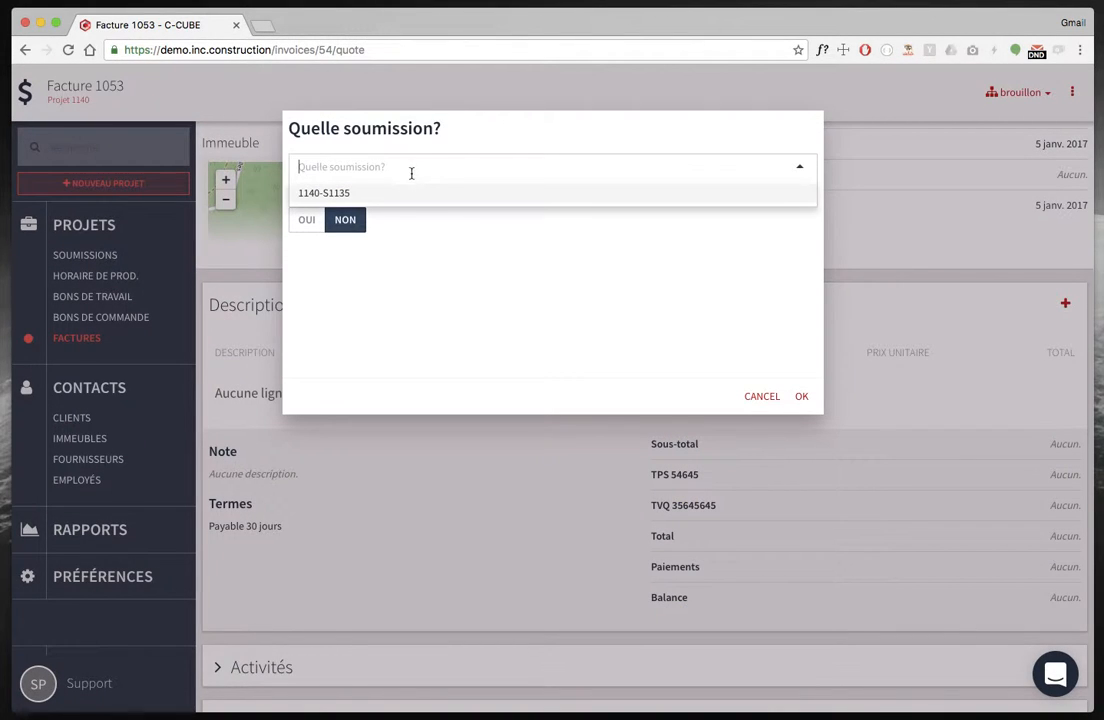
left_click(387, 195)
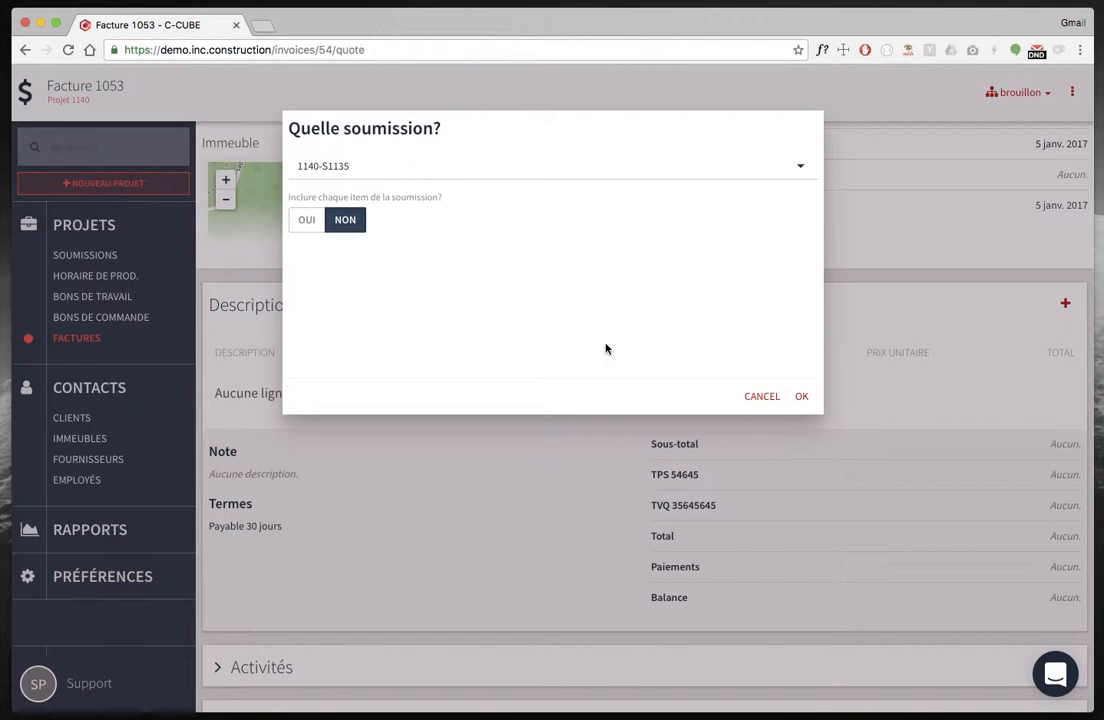
left_click(801, 398)
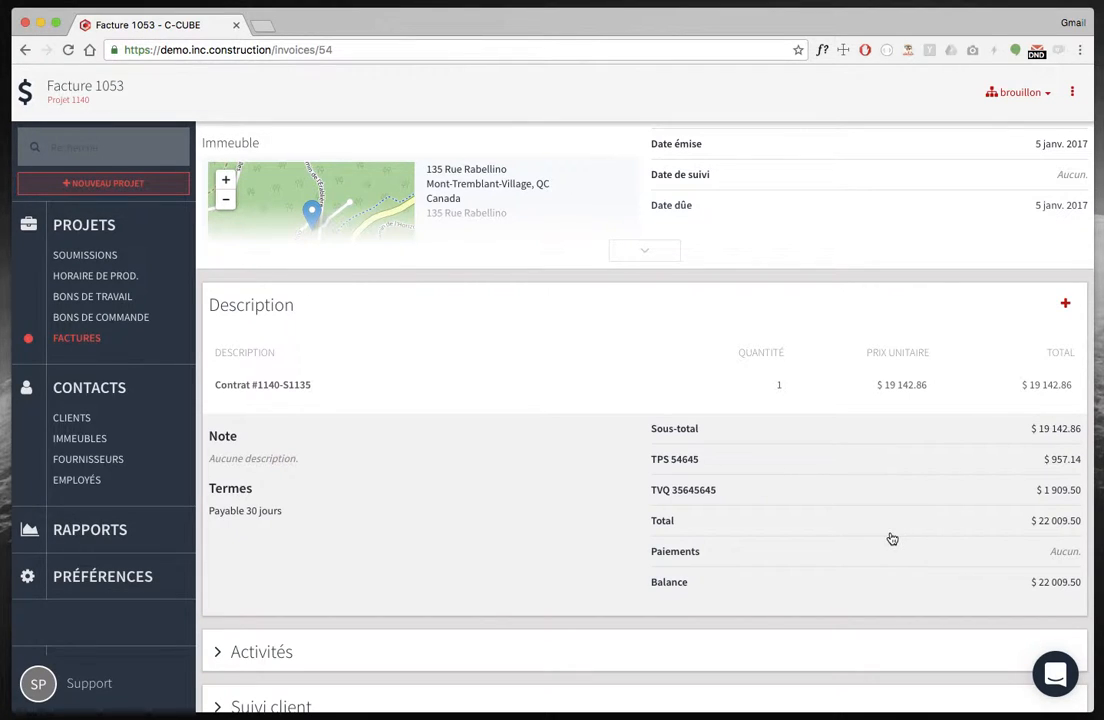
Delete the quote's contract line from the invoice description
left_click(364, 396)
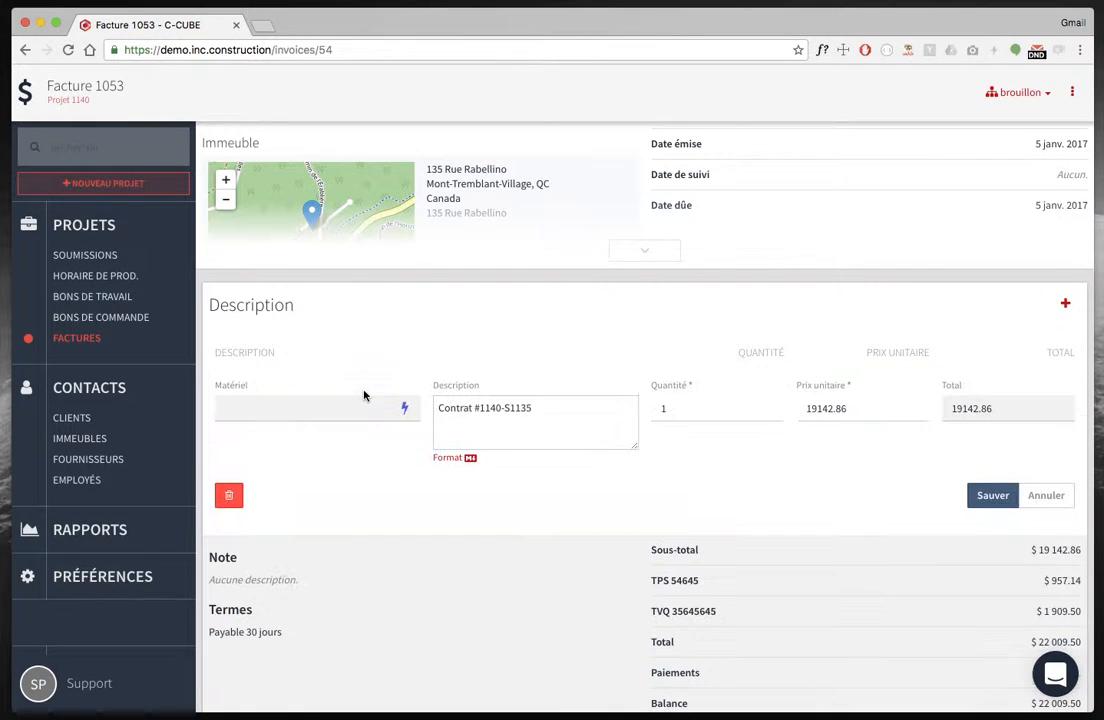
left_click(233, 498)
left_click(246, 496)
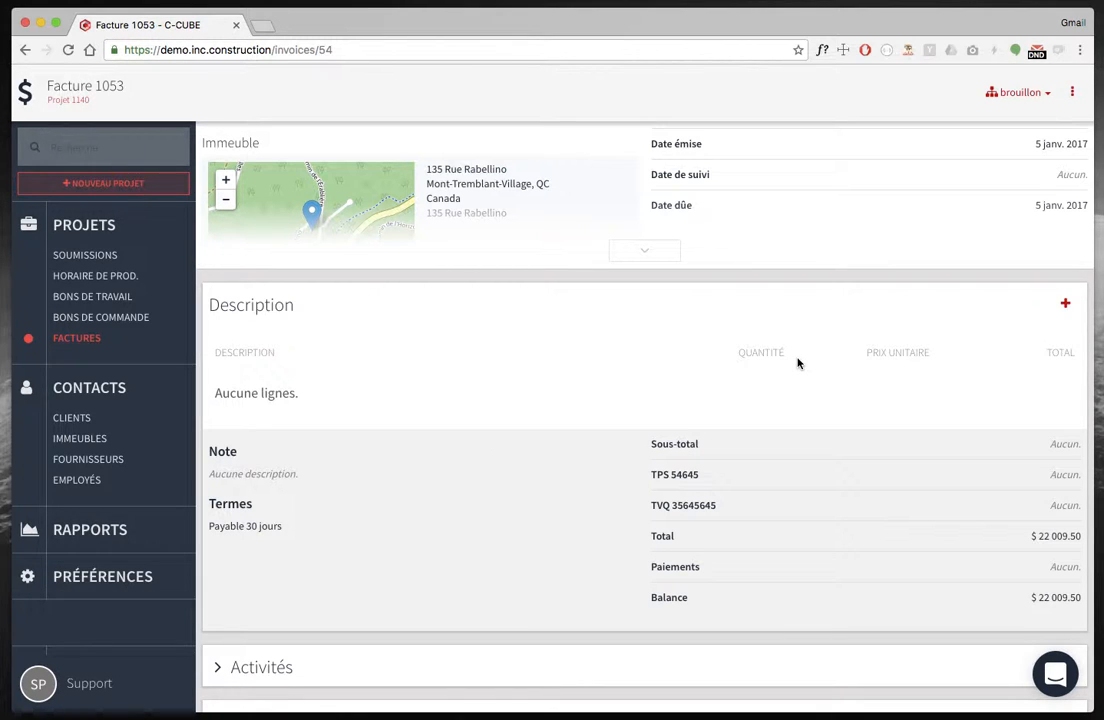
Bill the project's work order on the invoice, accepting the loss of unsaved changes
left_click(1066, 304)
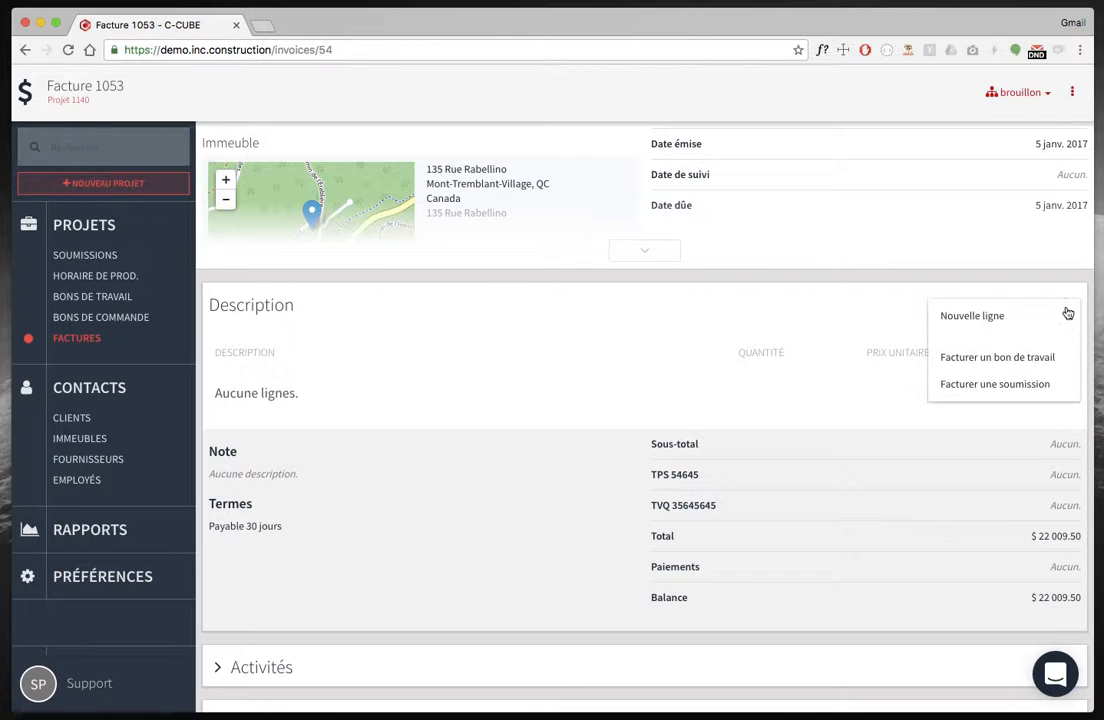
left_click(910, 360)
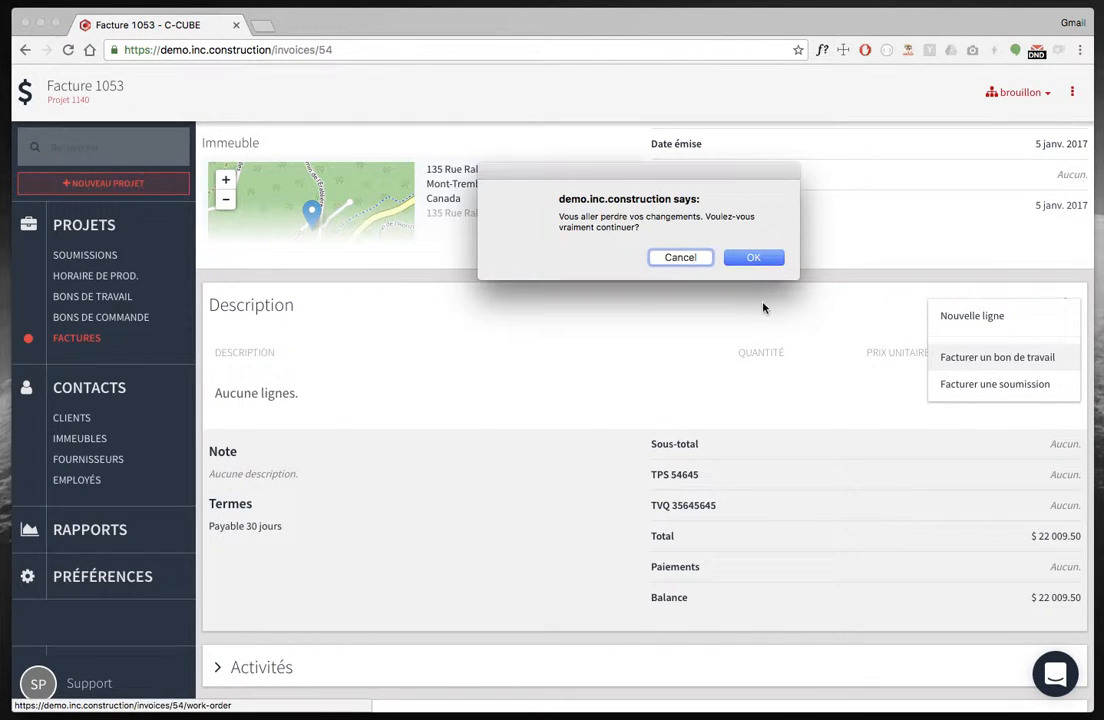
left_click(748, 259)
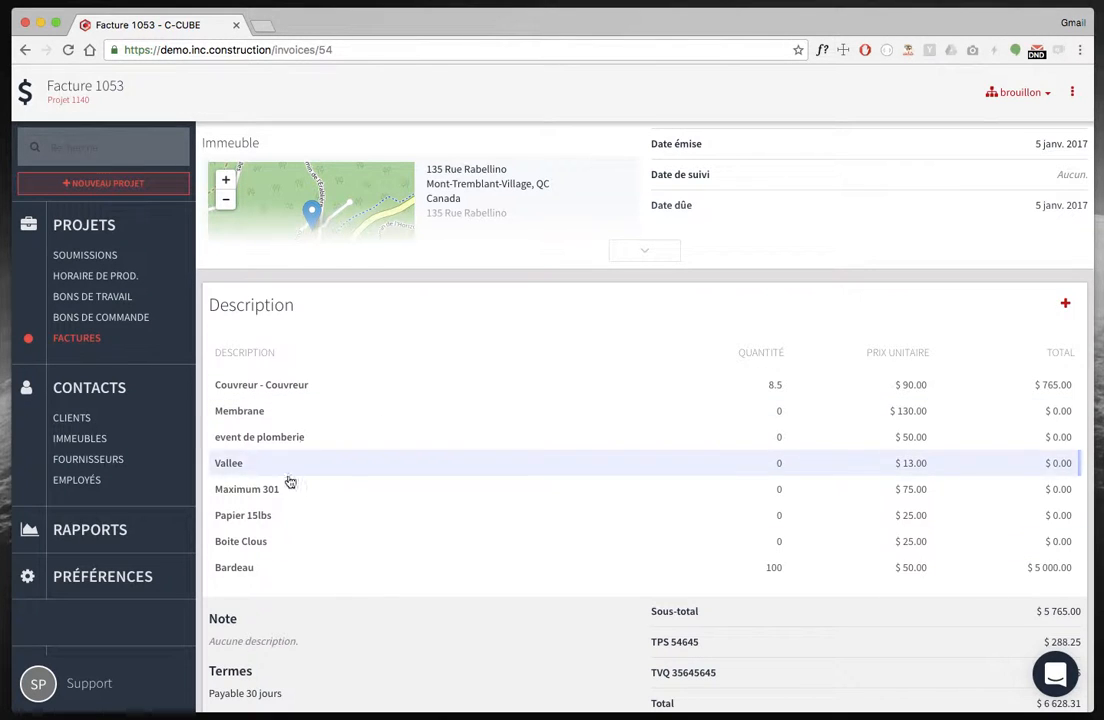
Review the invoice's labour and material lines, taxes and total, and check its entry in the project's Factures section
scroll(305, 635, "down", 1)
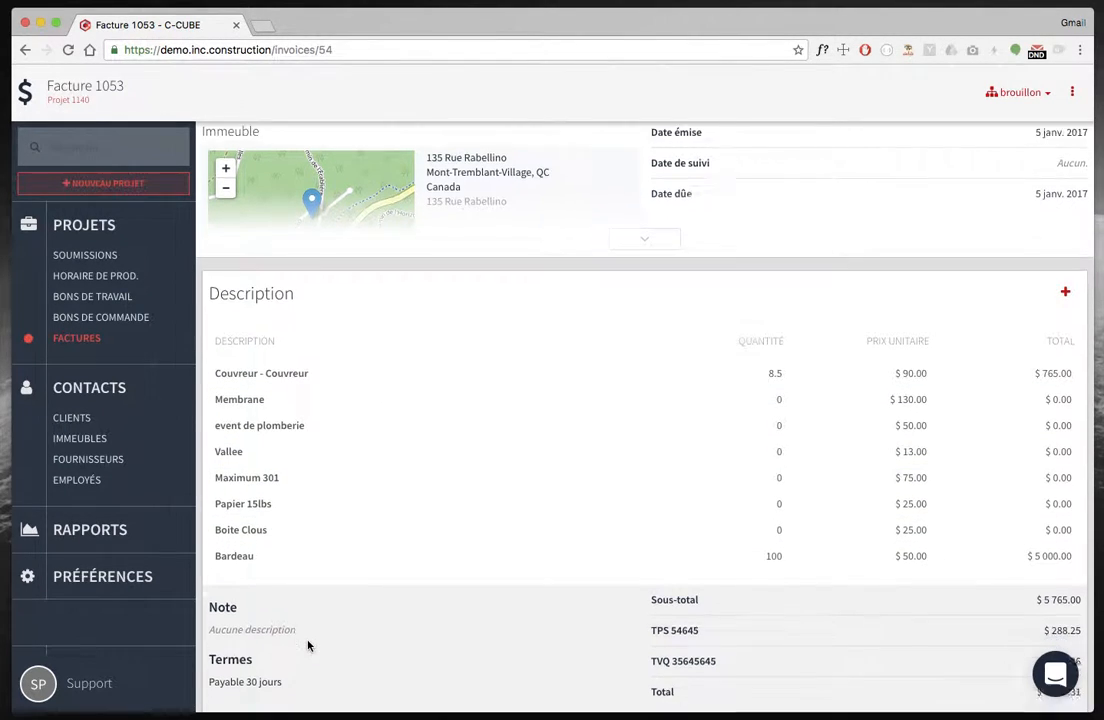
scroll(308, 645, "down", 3)
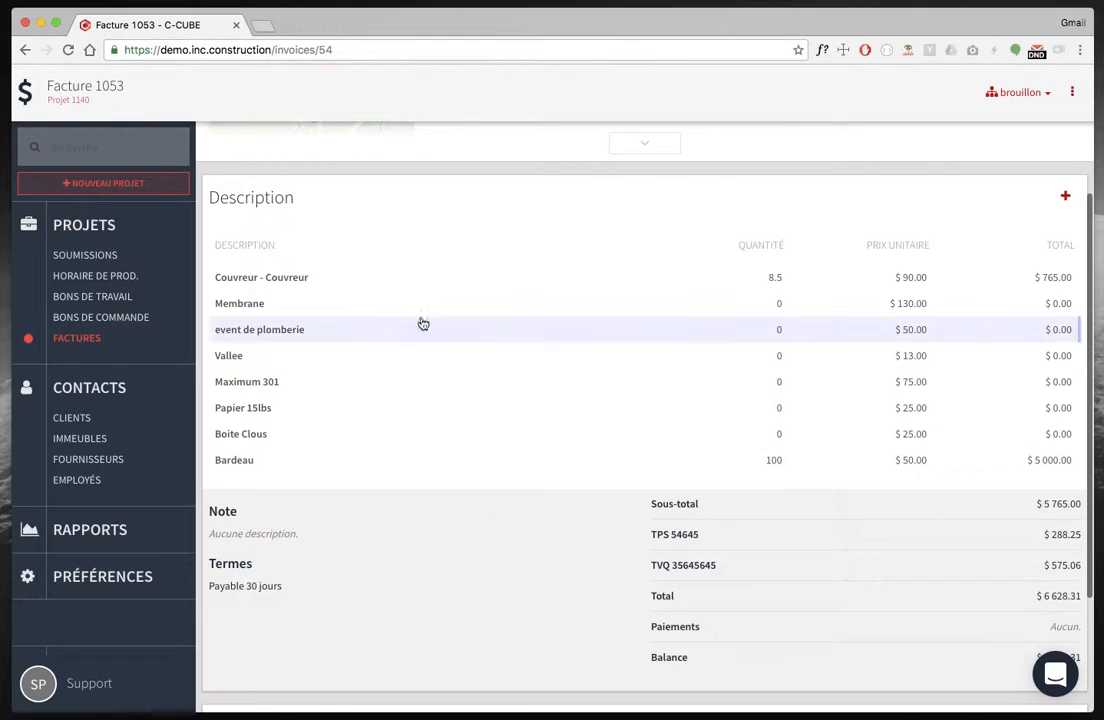
scroll(572, 540, "down", 5)
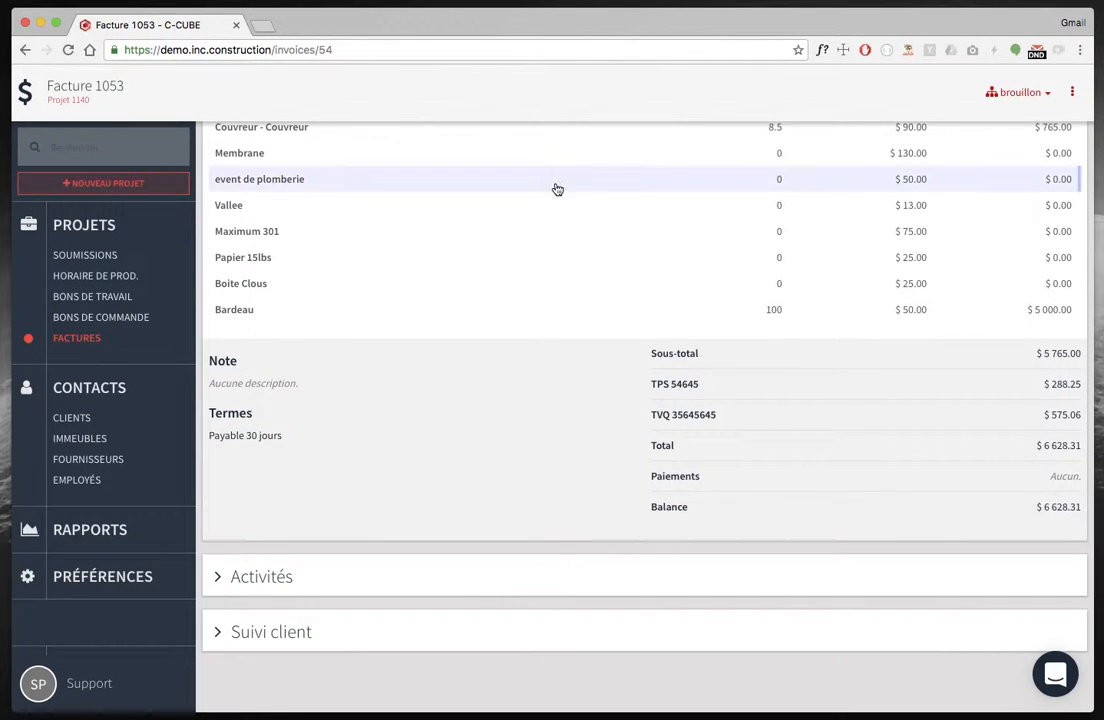
scroll(803, 422, "up", 5)
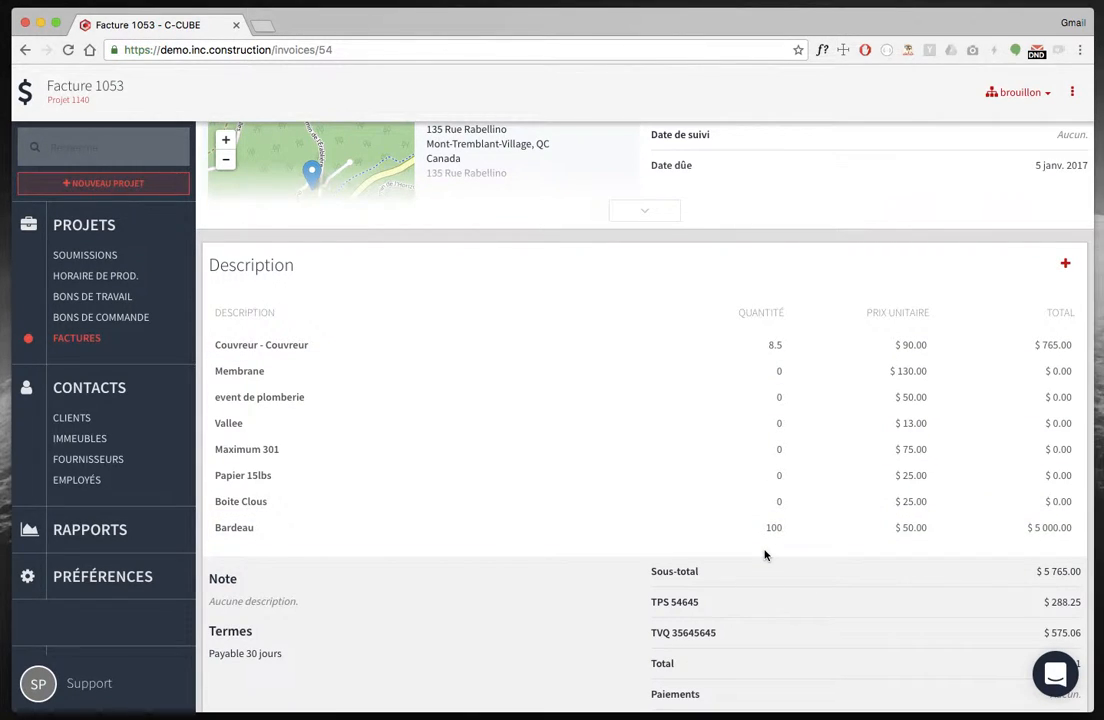
scroll(764, 555, "up", 3)
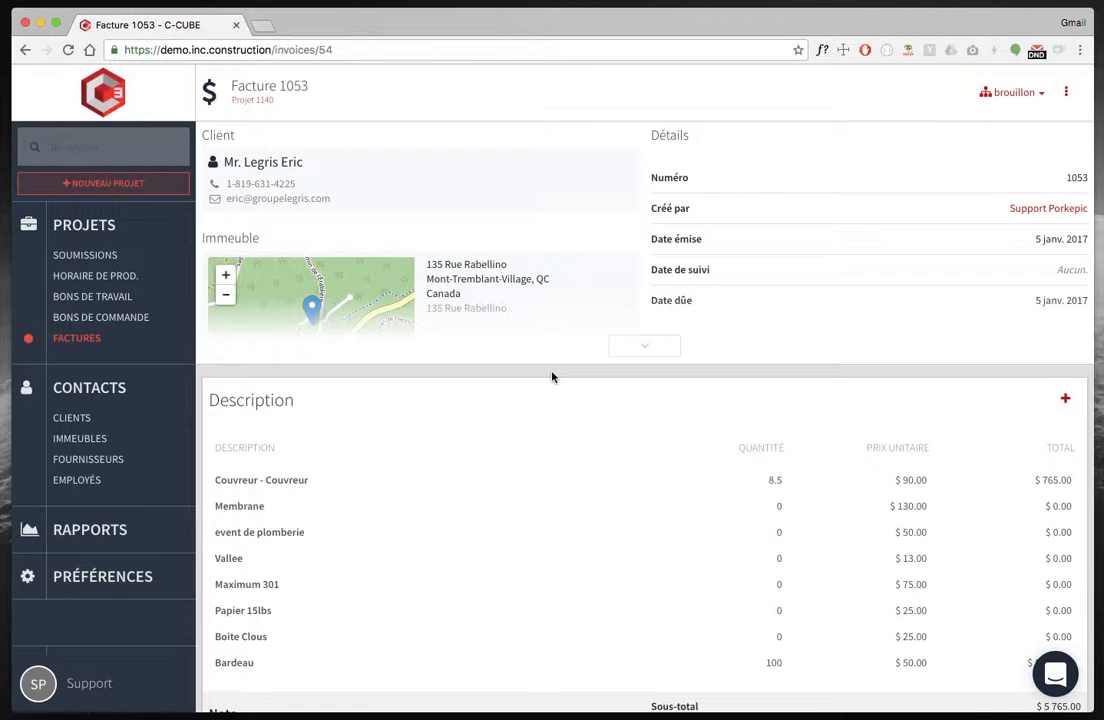
left_click(235, 101)
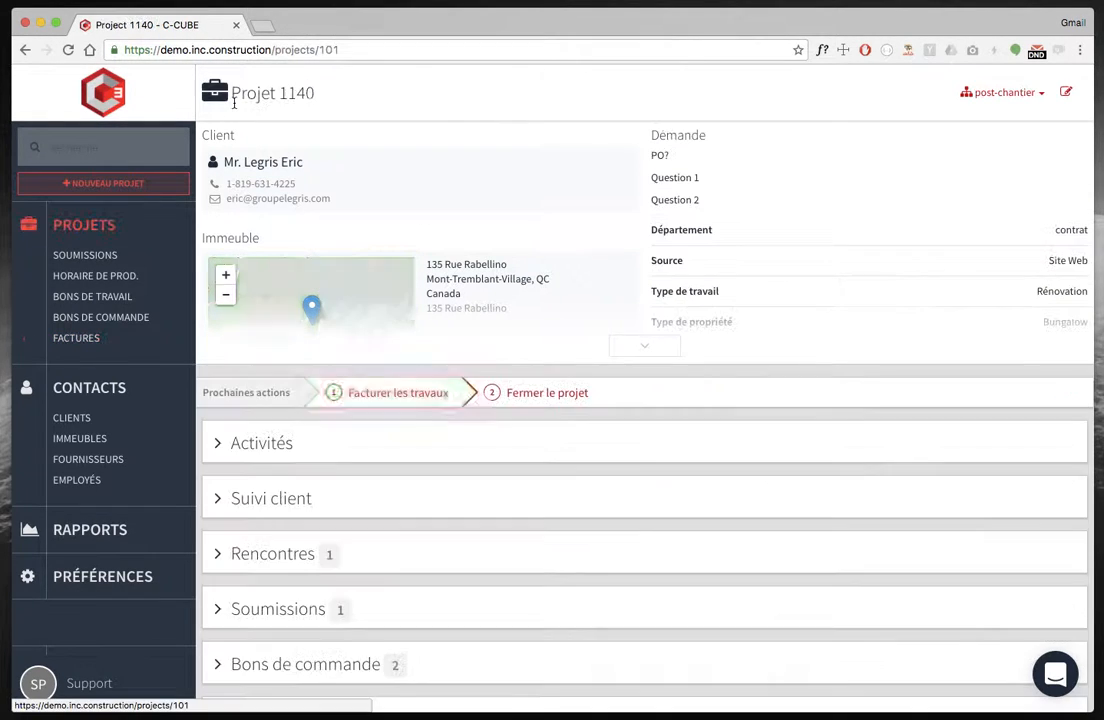
scroll(483, 362, "down", 8)
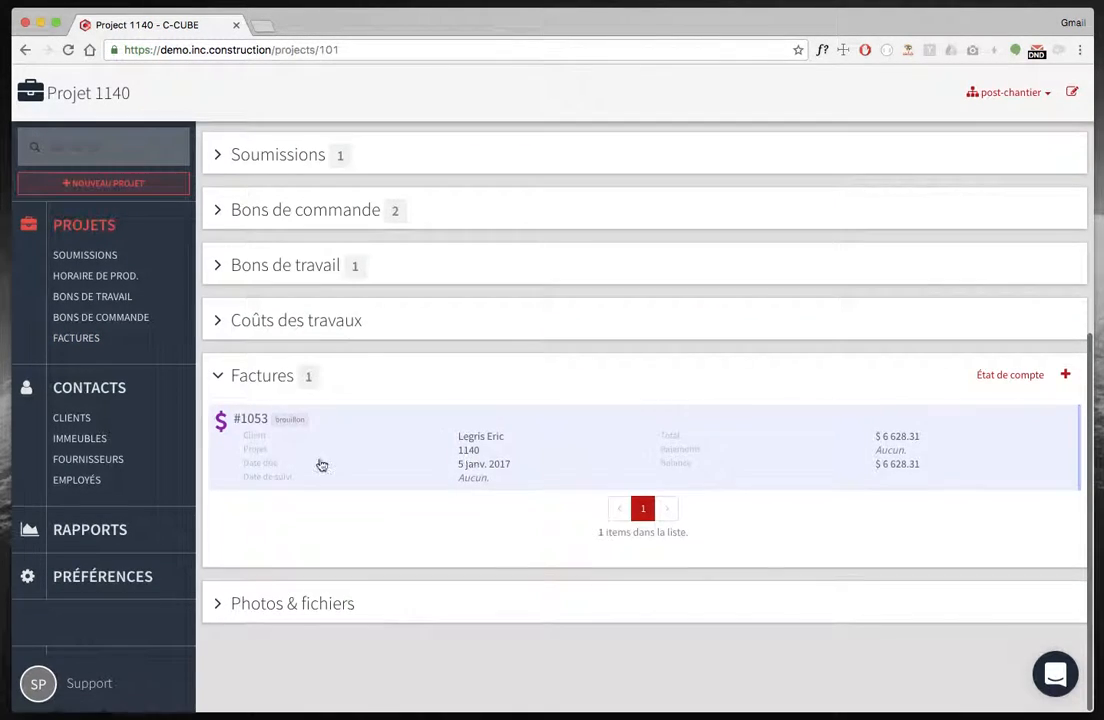
Open the project's draft invoice and look at its email form and print option without sending anything
left_click(343, 454)
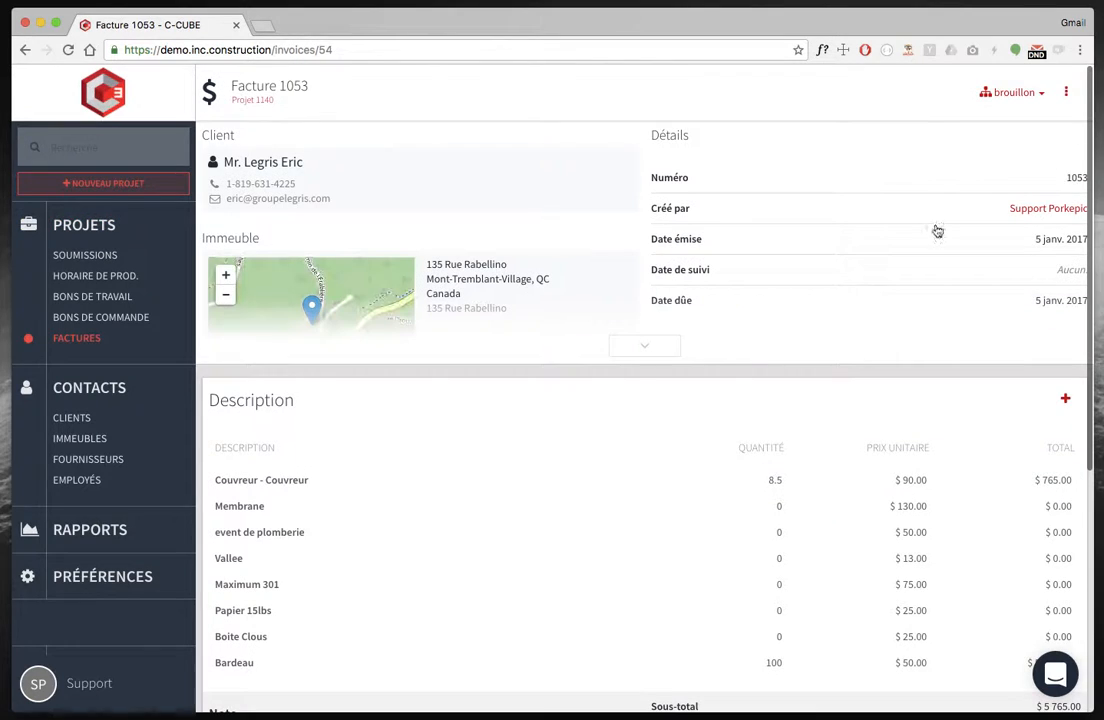
left_click(1067, 90)
left_click(979, 203)
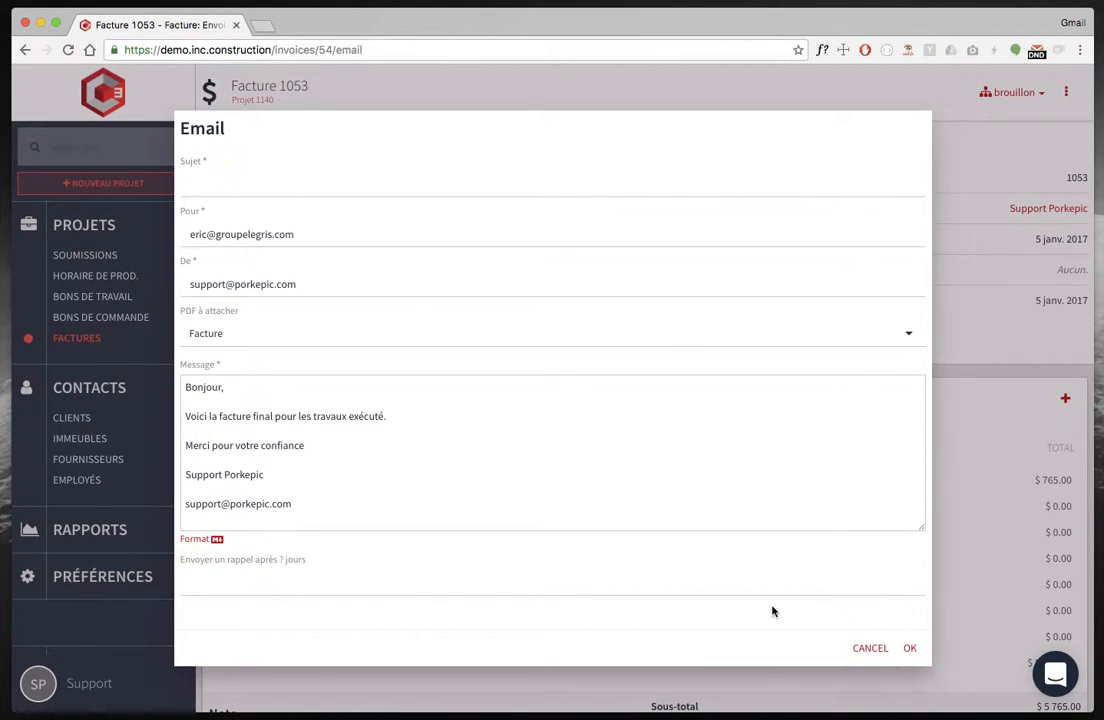
left_click(868, 648)
left_click(1064, 95)
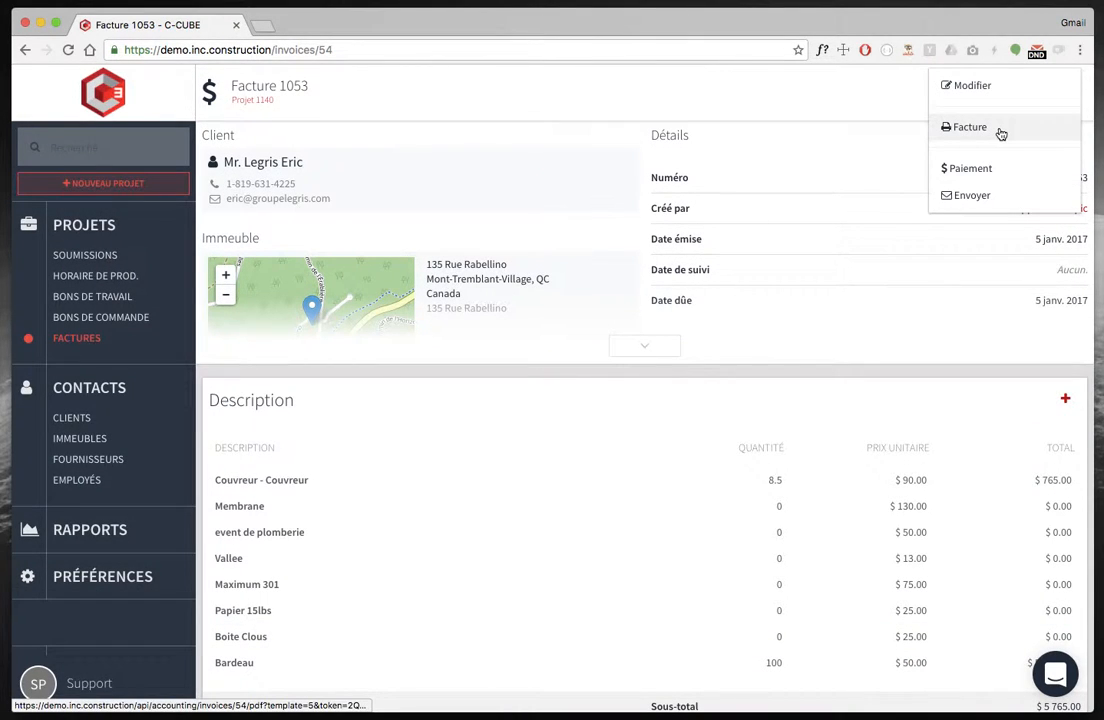
left_click(591, 391)
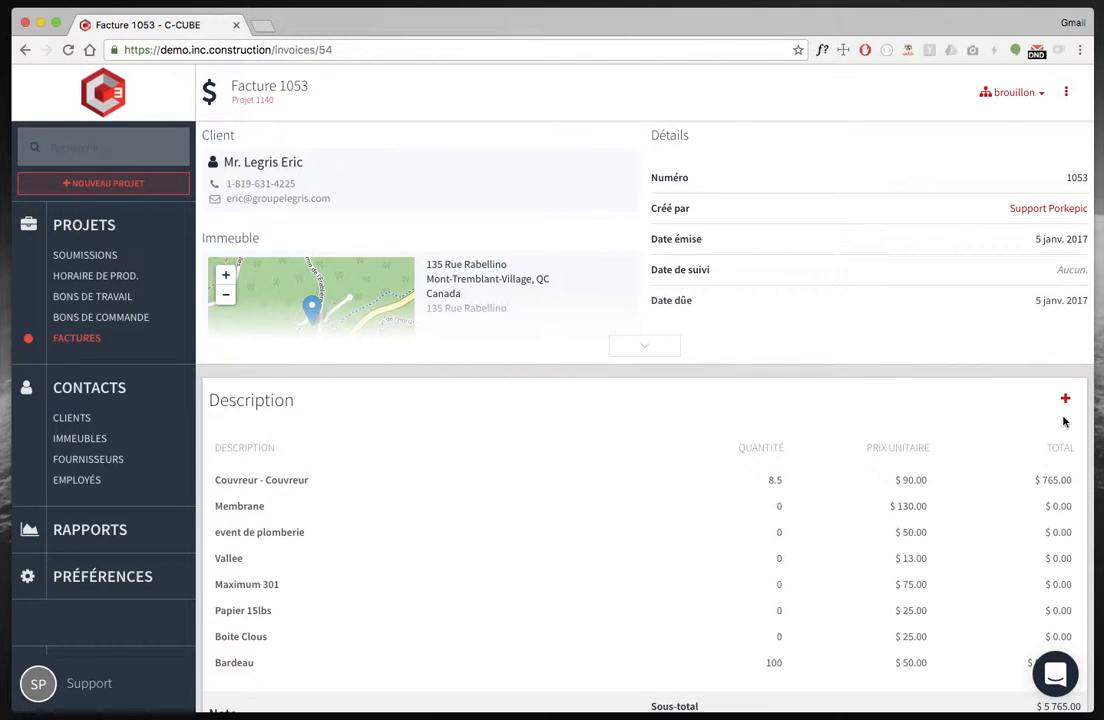
Change the draft invoice's status to envoyée
left_click(1012, 95)
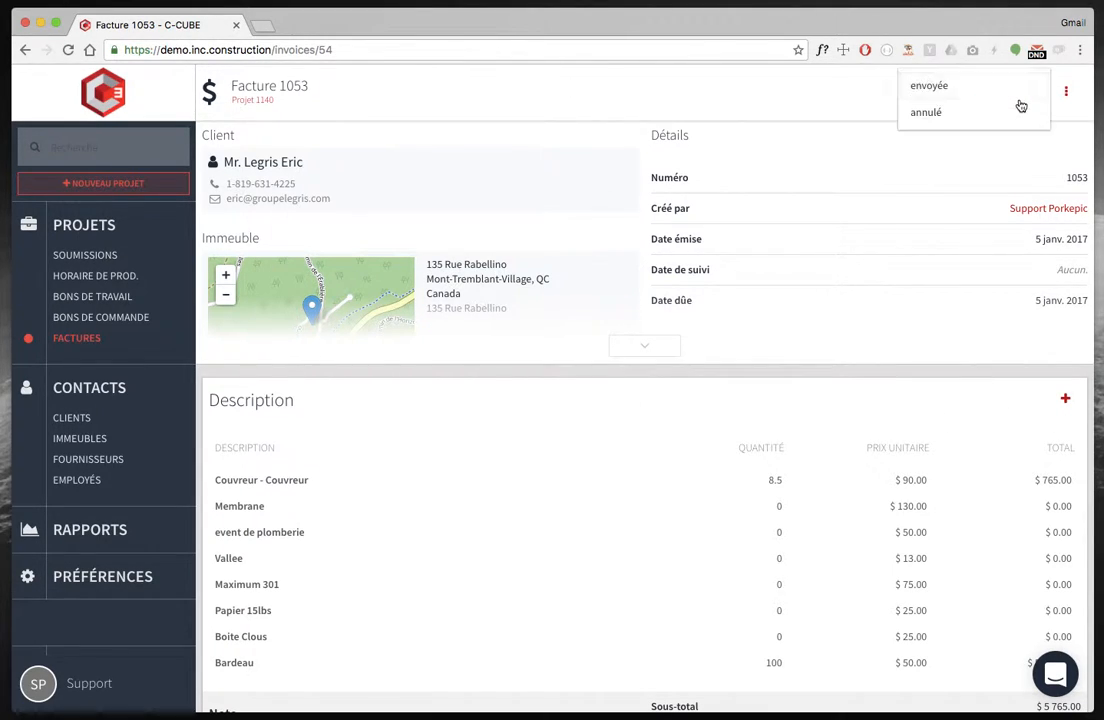
left_click(950, 88)
Record a partial payment of 2000 on the invoice and check its Paiements and Balance lines
left_click(1066, 93)
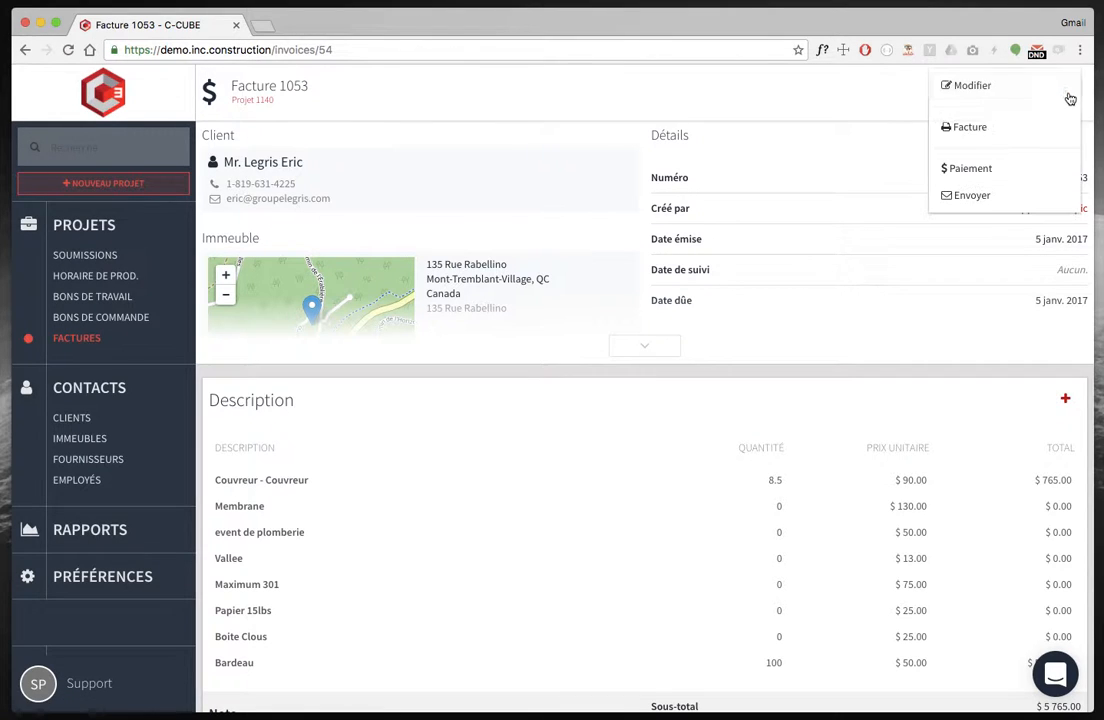
left_click(969, 169)
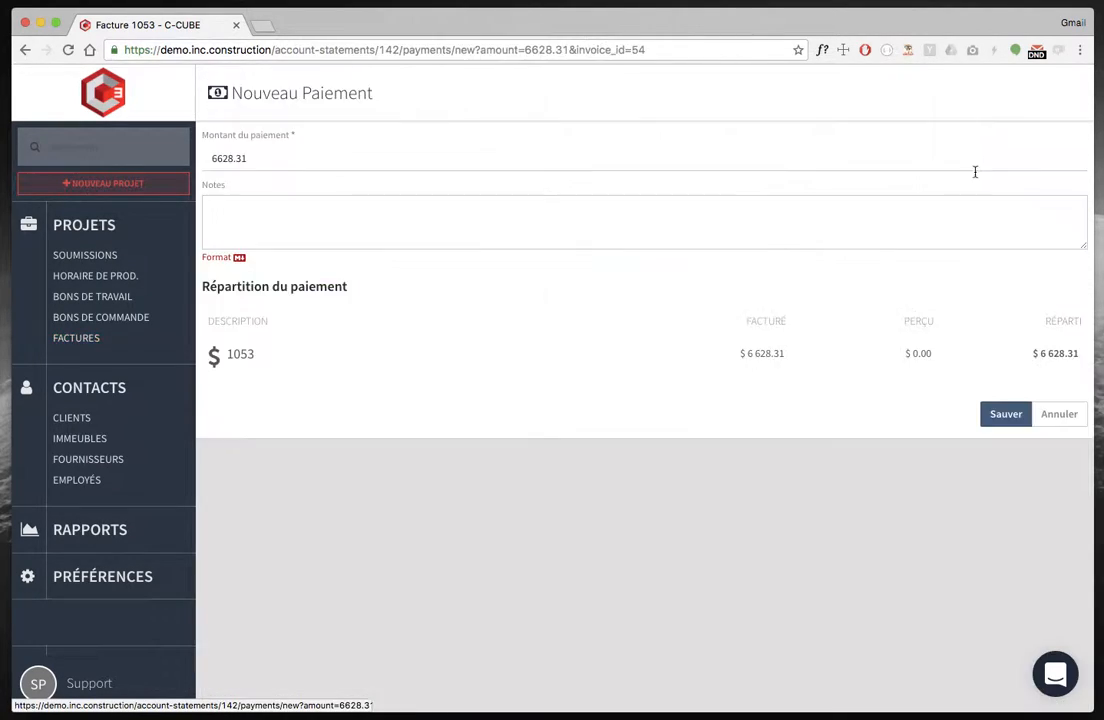
left_click(291, 164)
left_click_drag(291, 164, 185, 154)
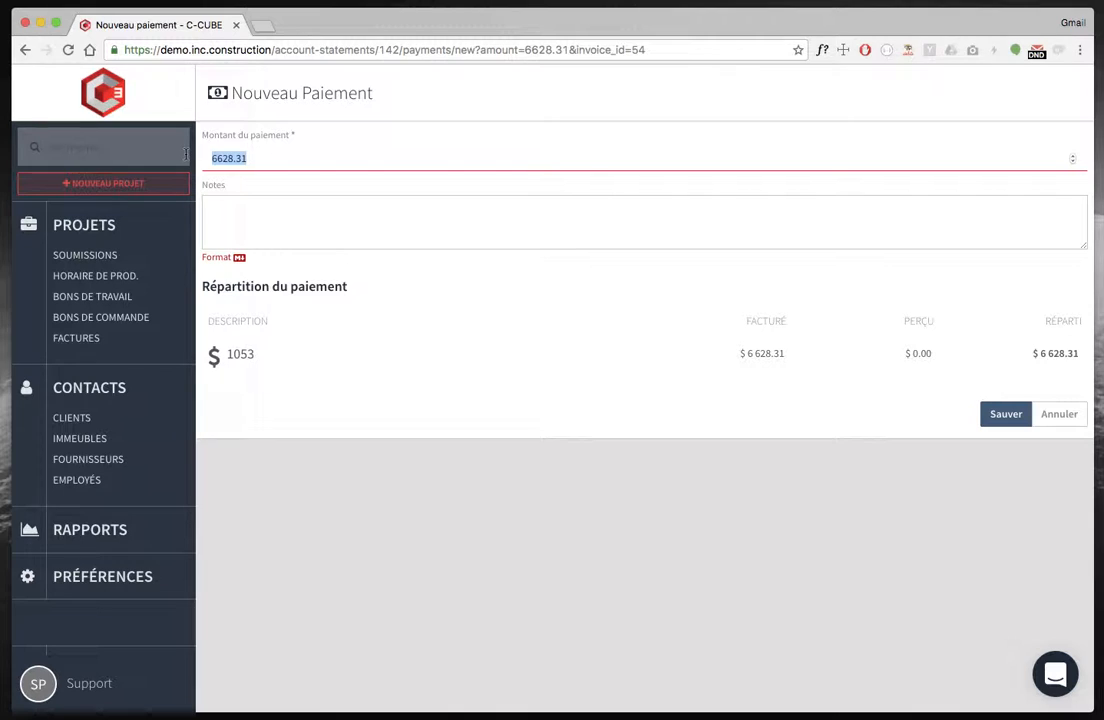
key("BackSpace")
type("2000")
left_click(995, 426)
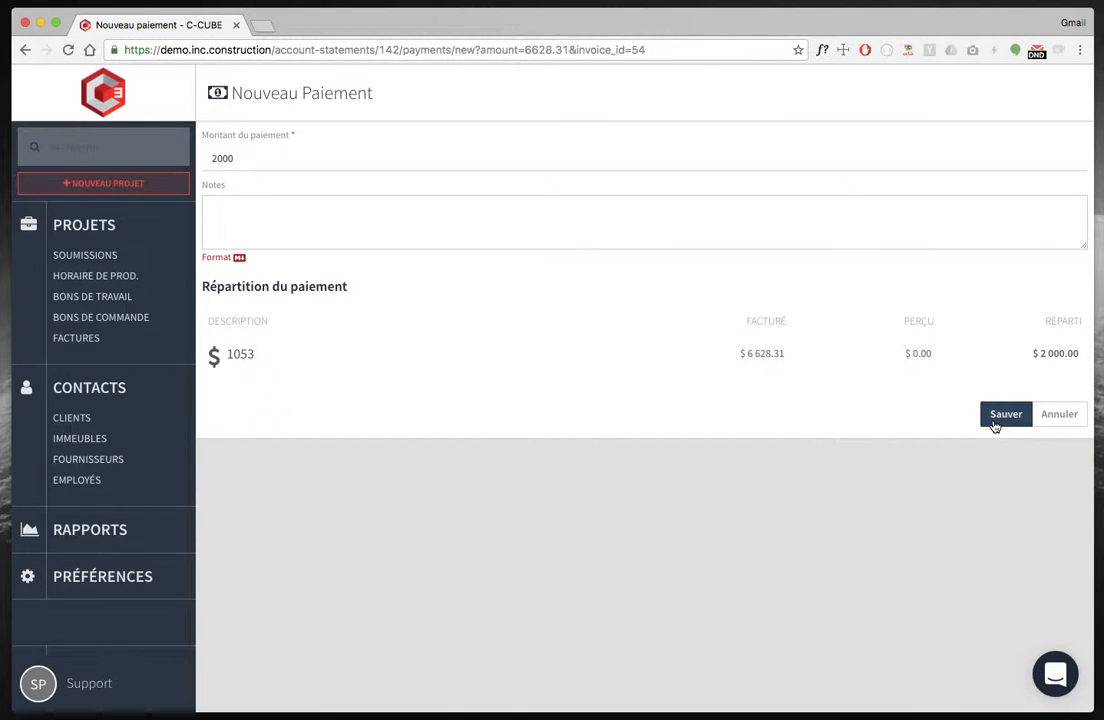
scroll(770, 460, "down", 5)
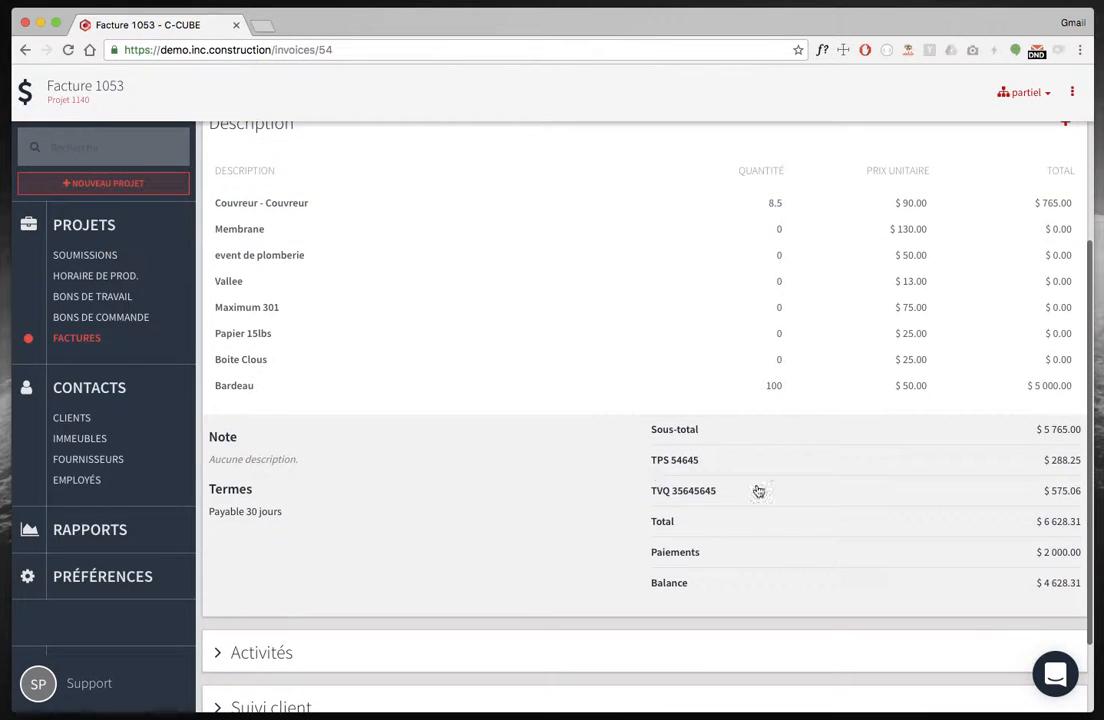
left_click_drag(648, 559, 1090, 552)
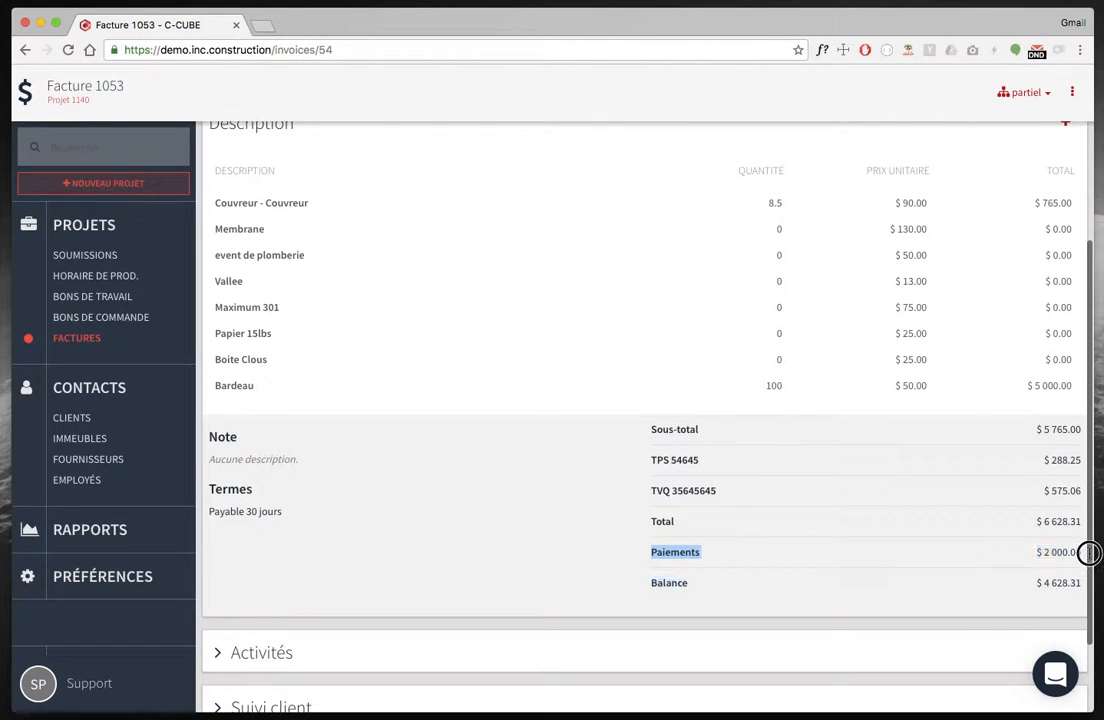
left_click(1070, 602)
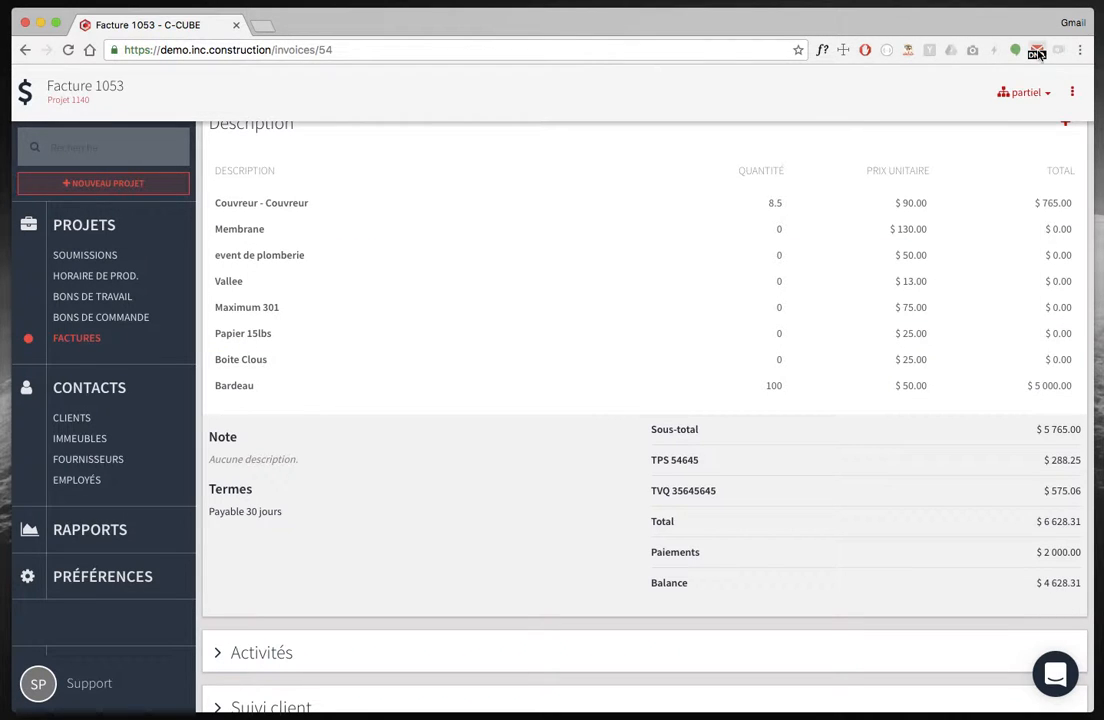
Record a second payment of 4628.31 for the invoice's remaining balance and check the invoice totals
scroll(991, 185, "up", 5)
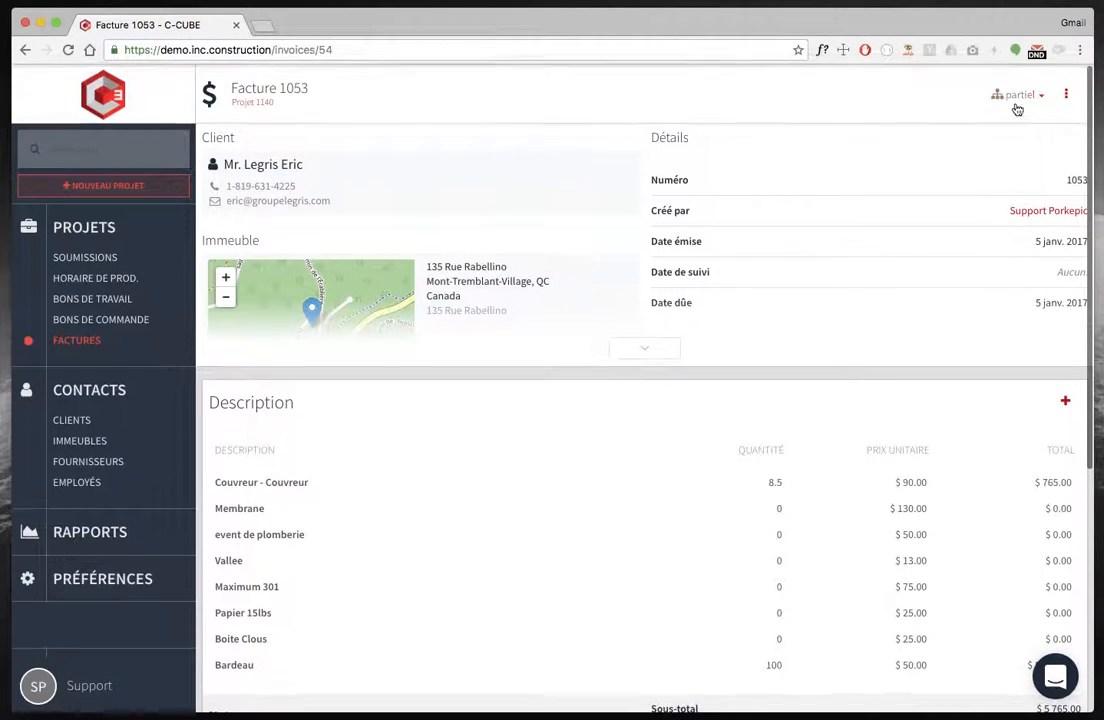
left_click(1066, 92)
left_click(992, 165)
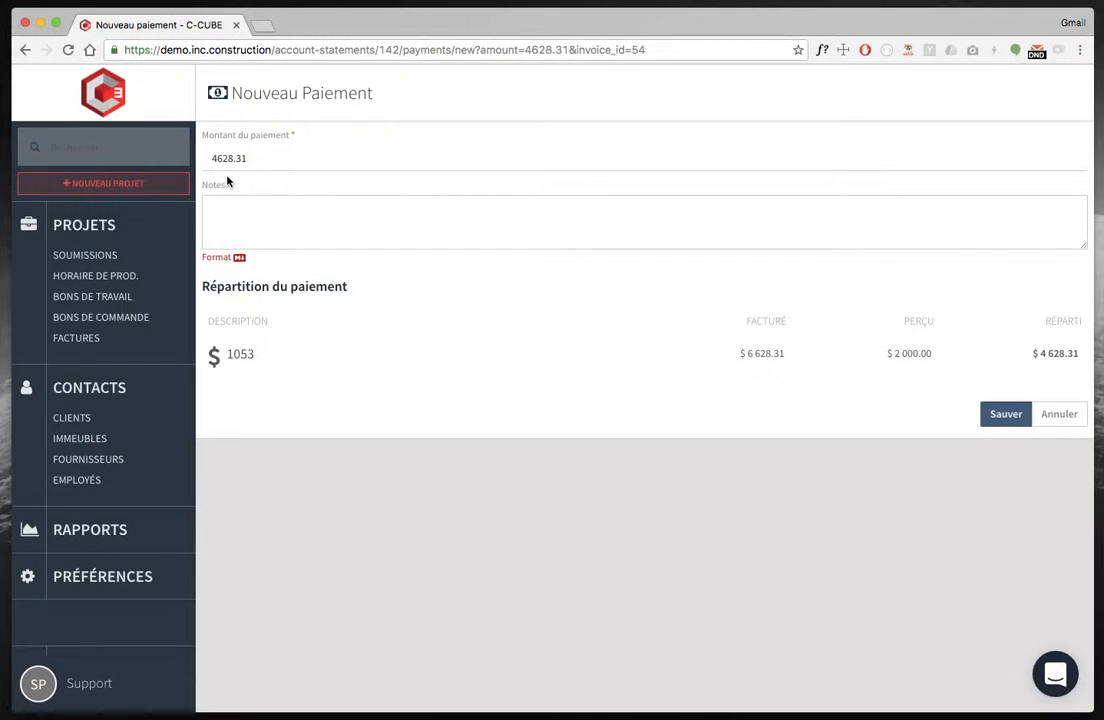
left_click(1018, 414)
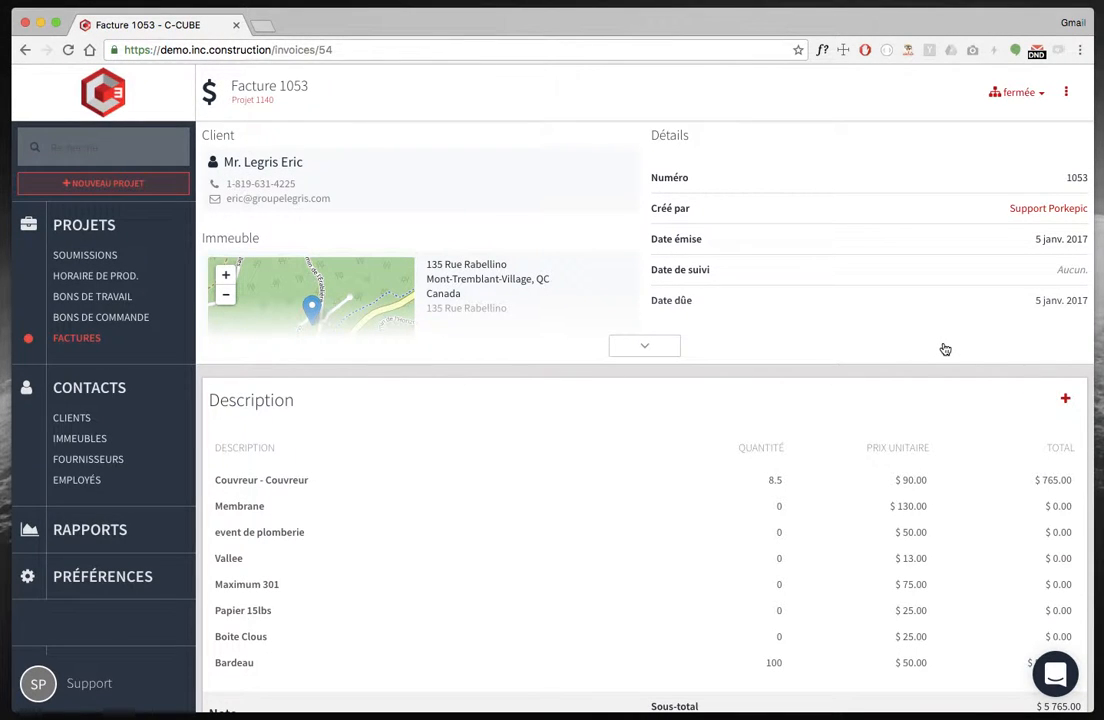
scroll(944, 349, "down", 5)
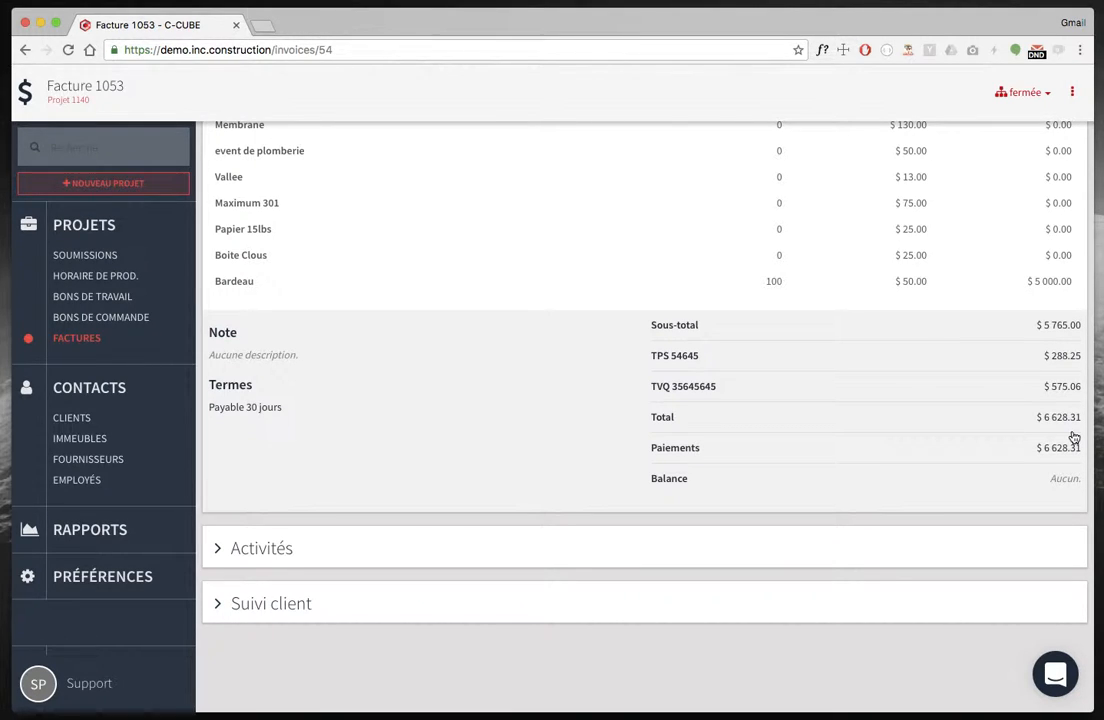
scroll(761, 439, "up", 5)
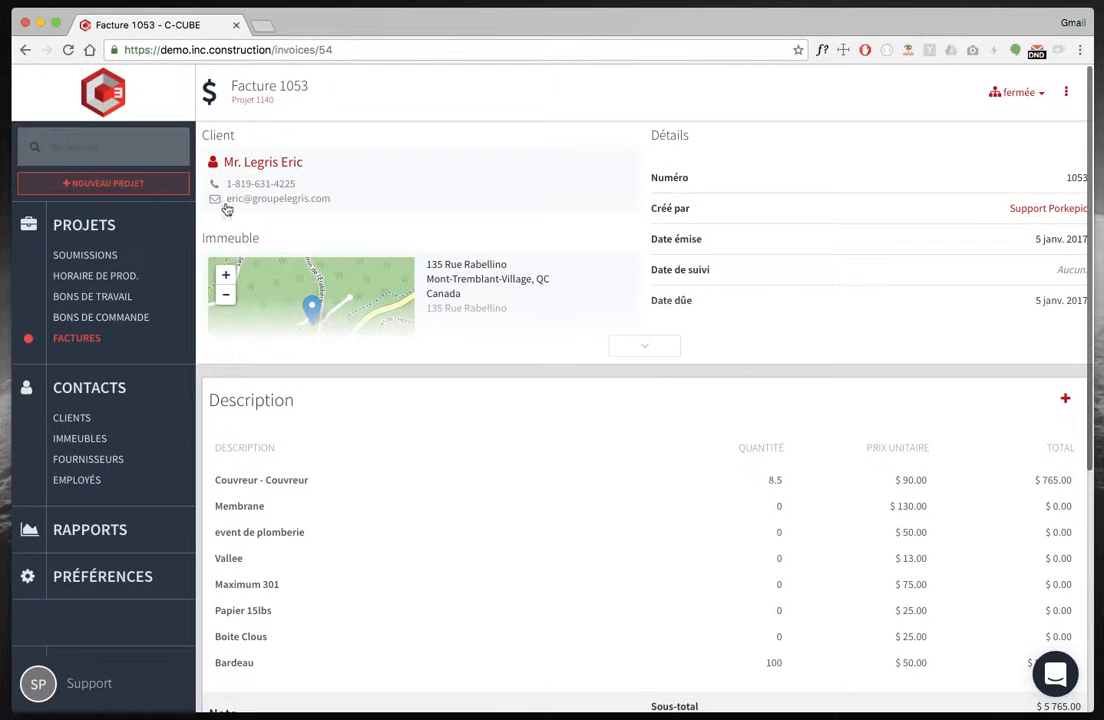
Return to the invoice's project and view the client's account statement from the Factures section, then go back to the project
left_click(263, 100)
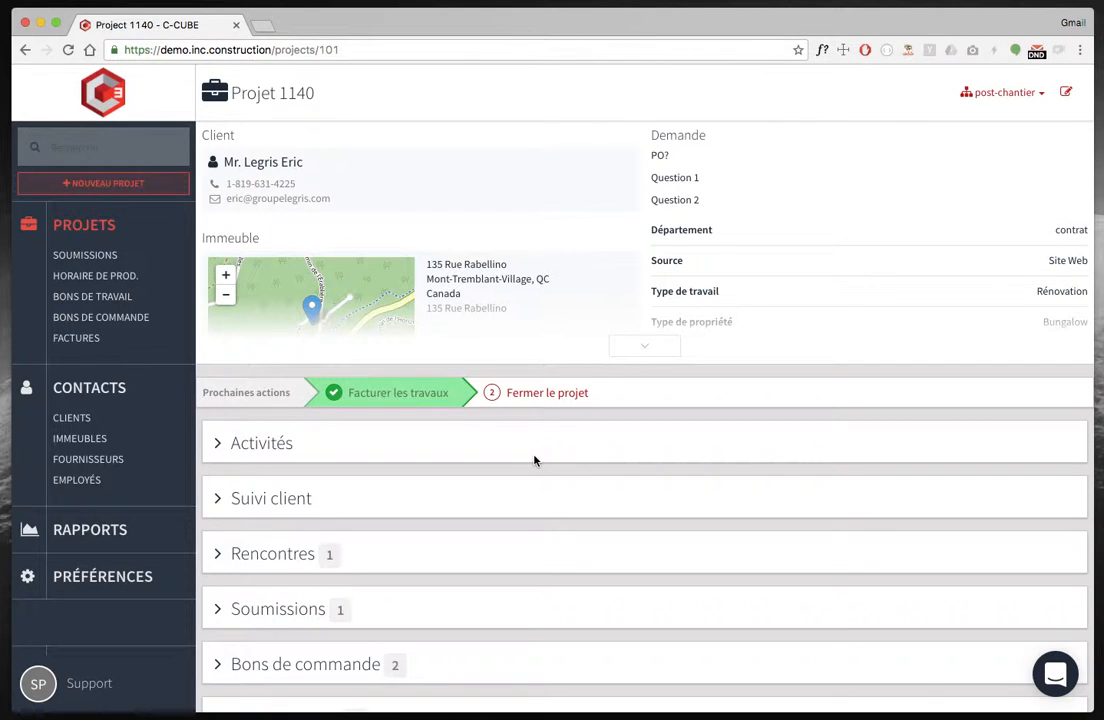
scroll(534, 460, "down", 3)
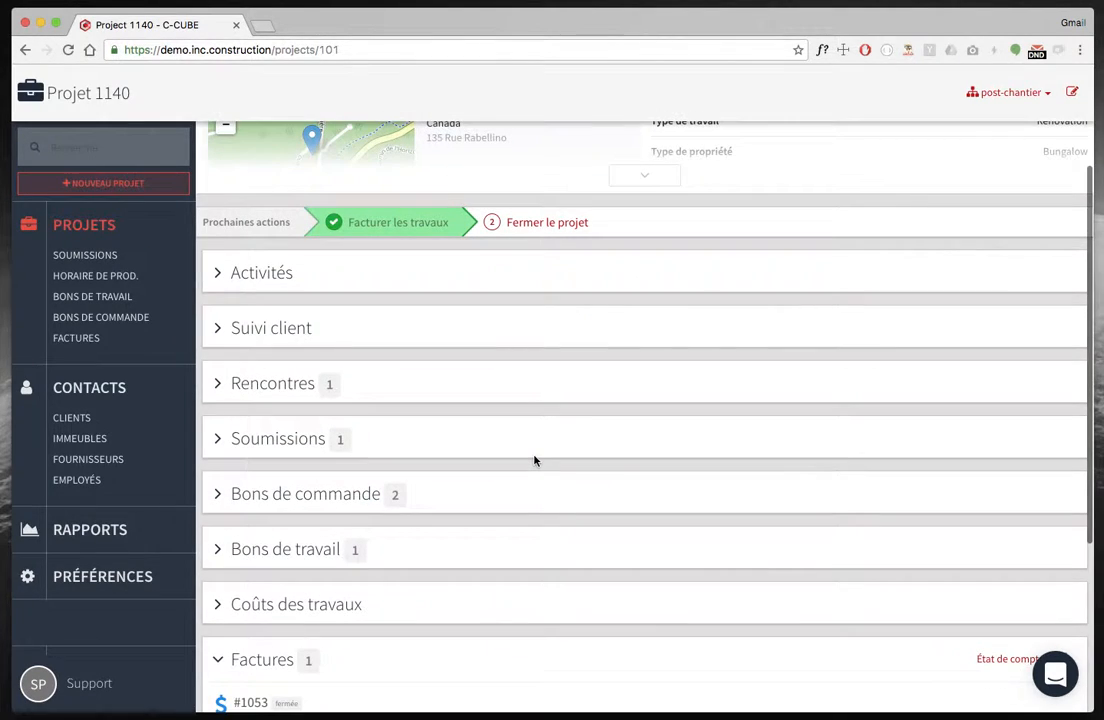
scroll(534, 460, "down", 2)
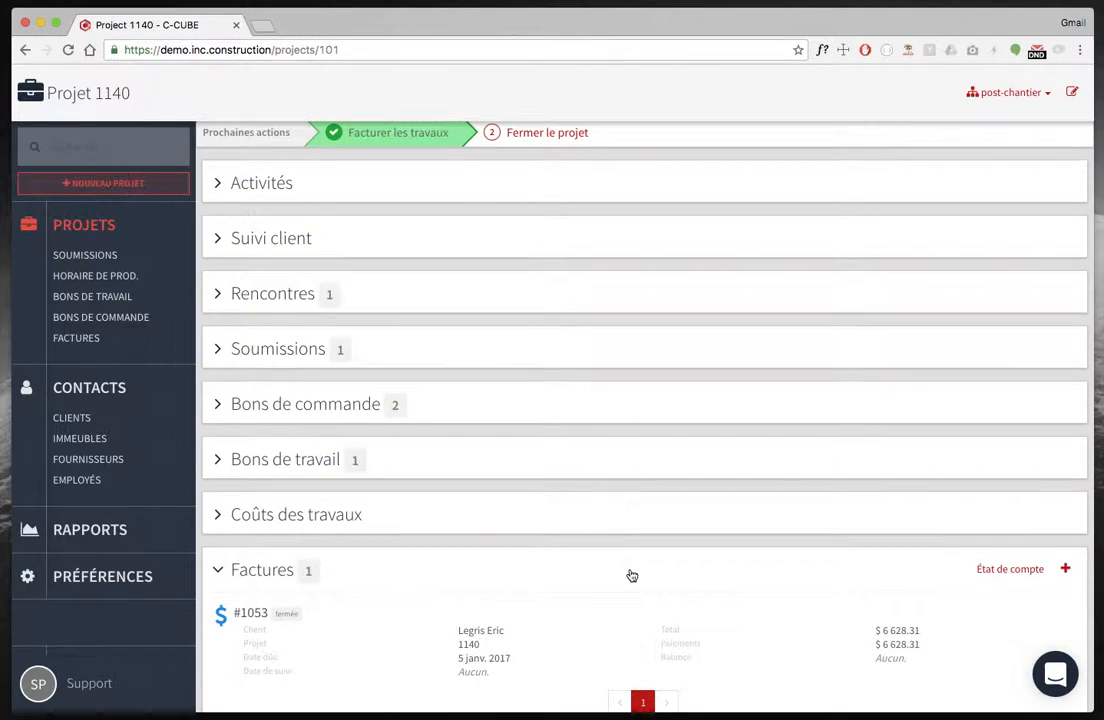
scroll(632, 575, "down", 2)
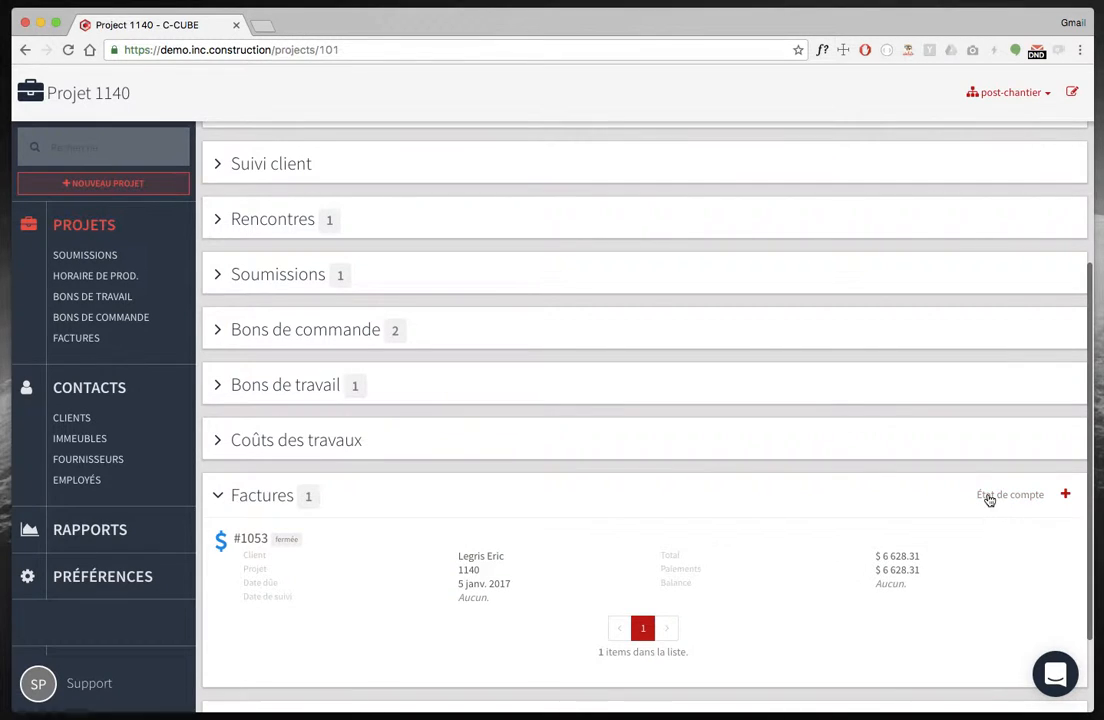
left_click(1008, 496)
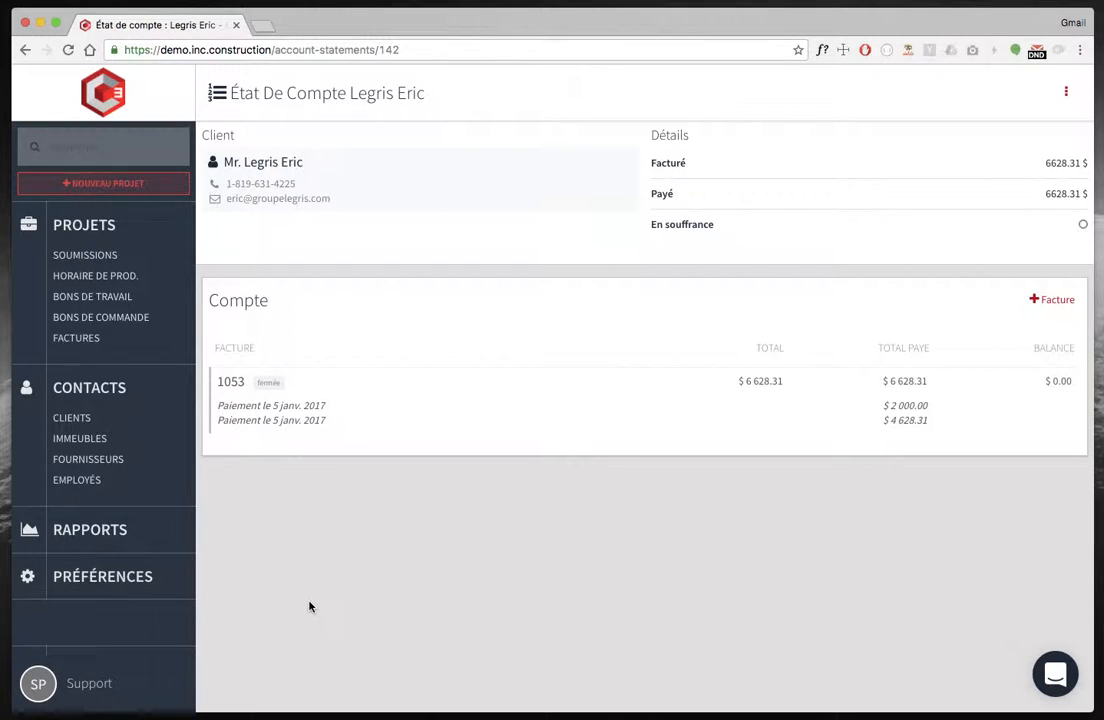
key("super+Left")
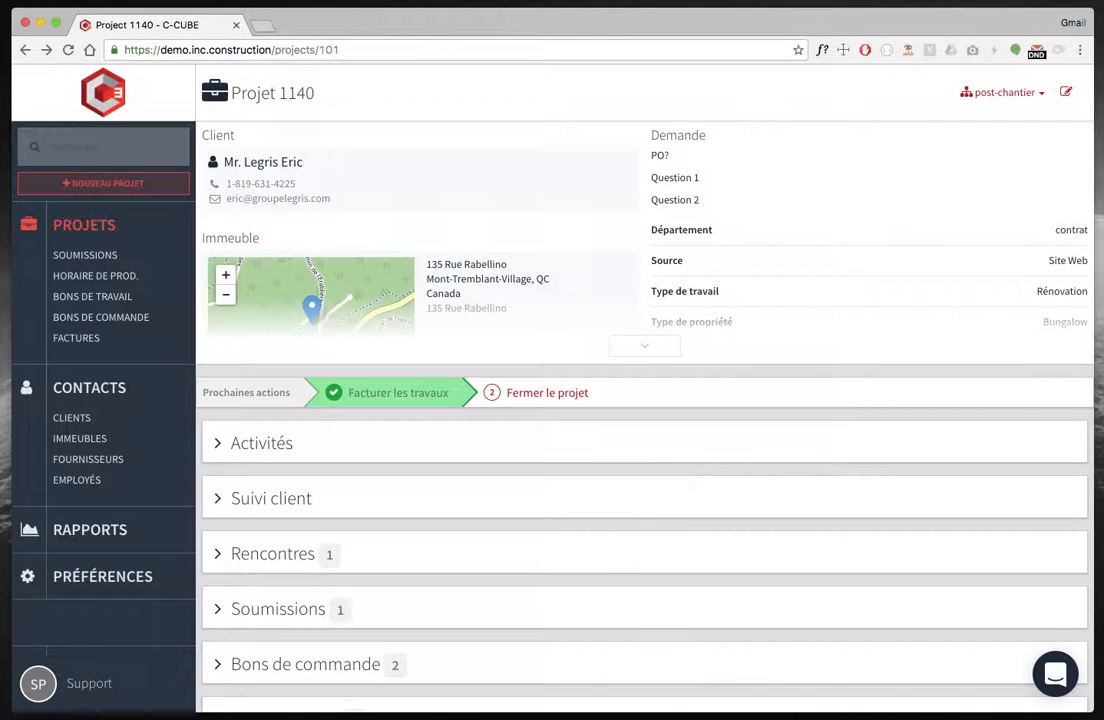